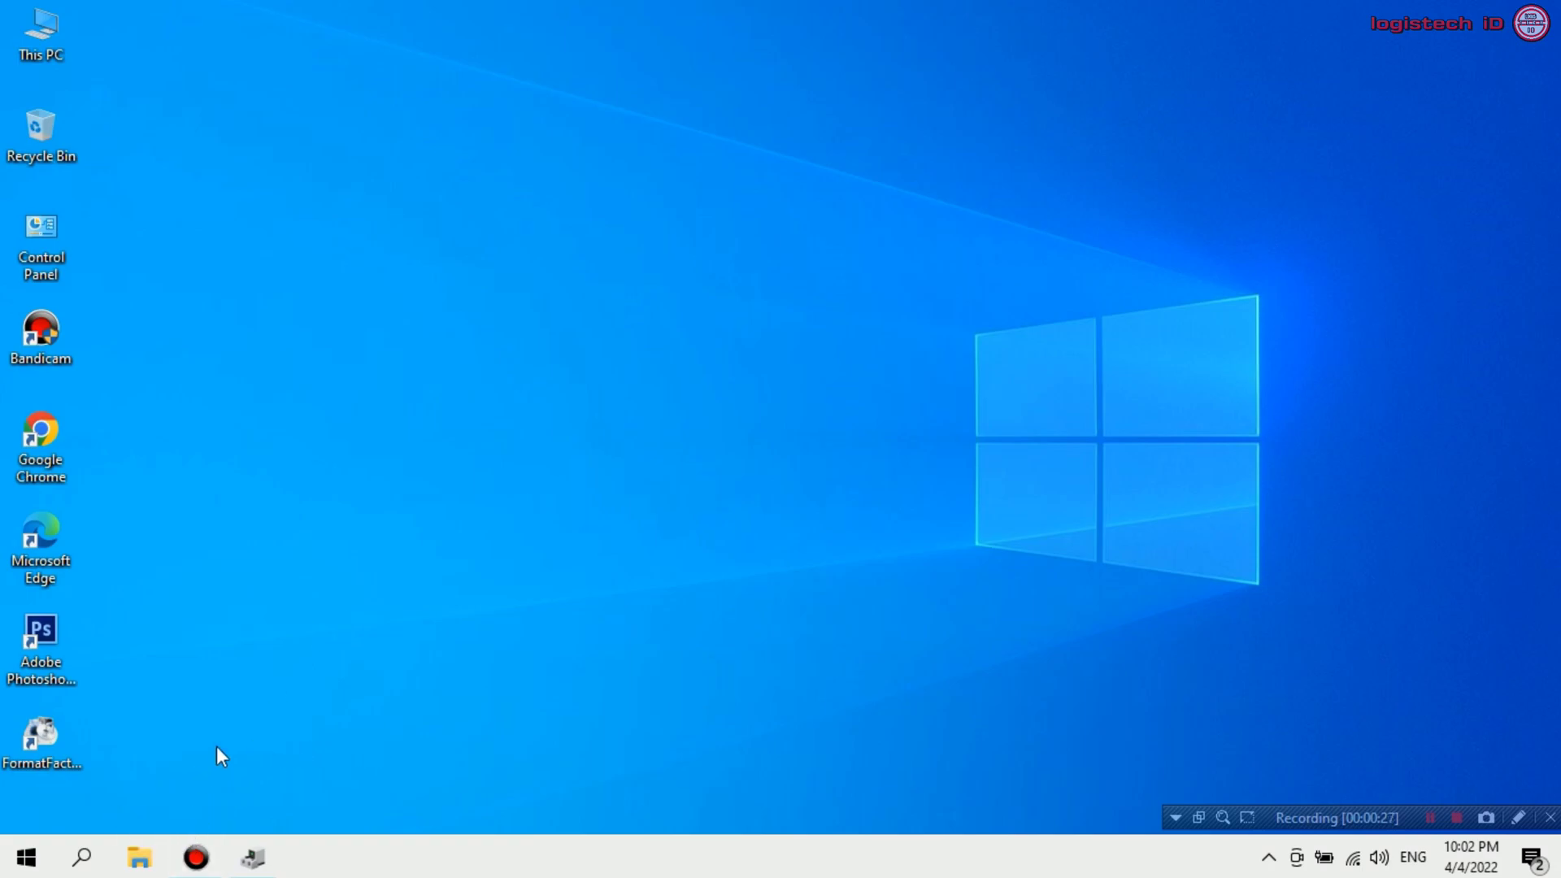
Find Windows Mobility Center through the Windows search and open it.
click(82, 858)
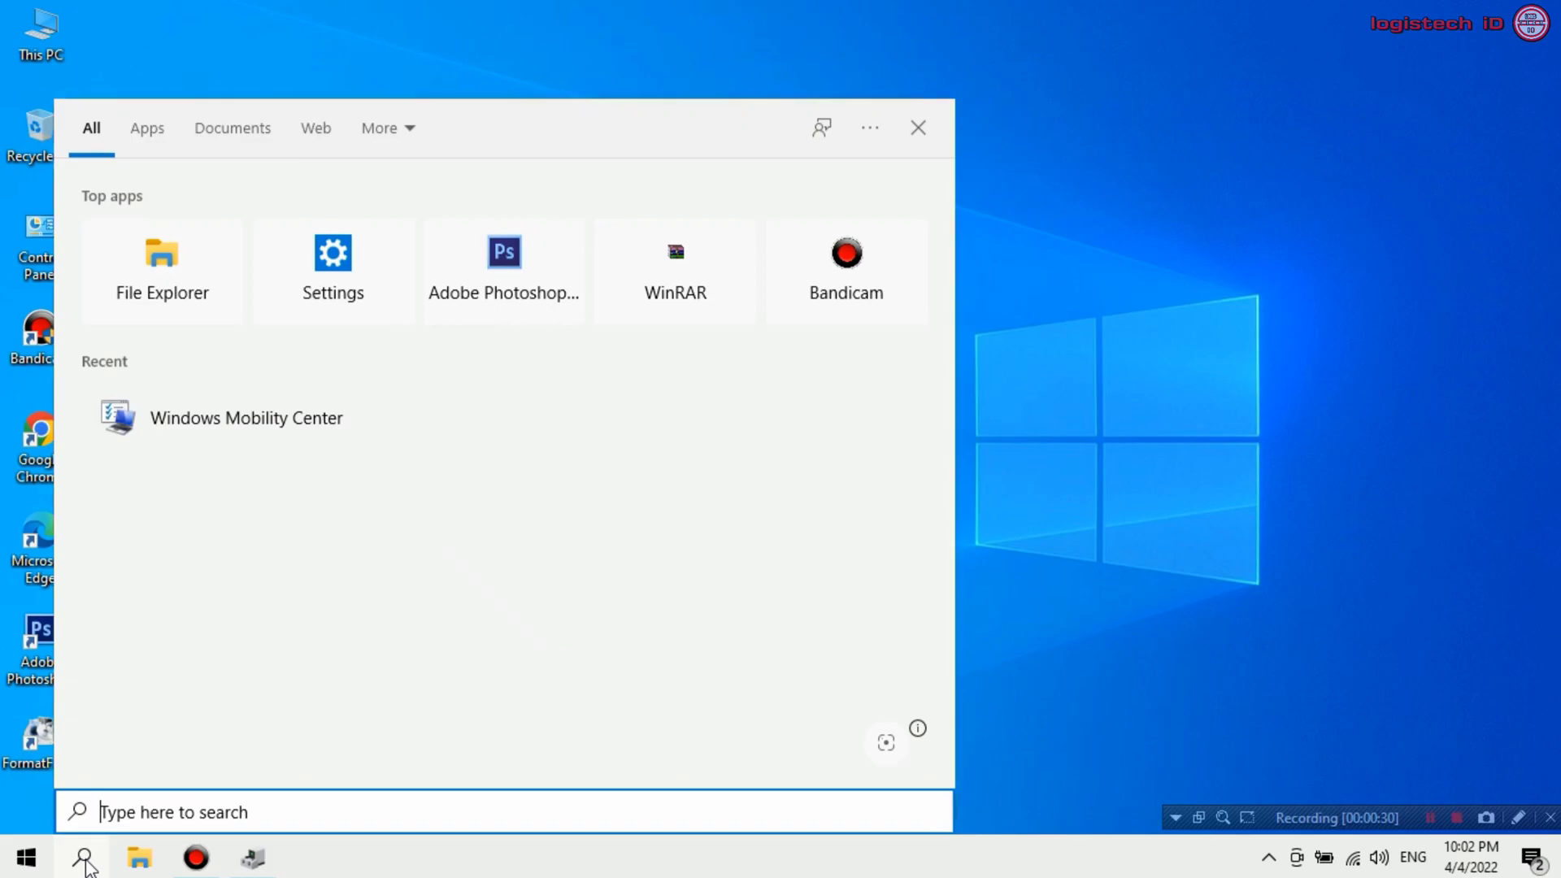
text(win)
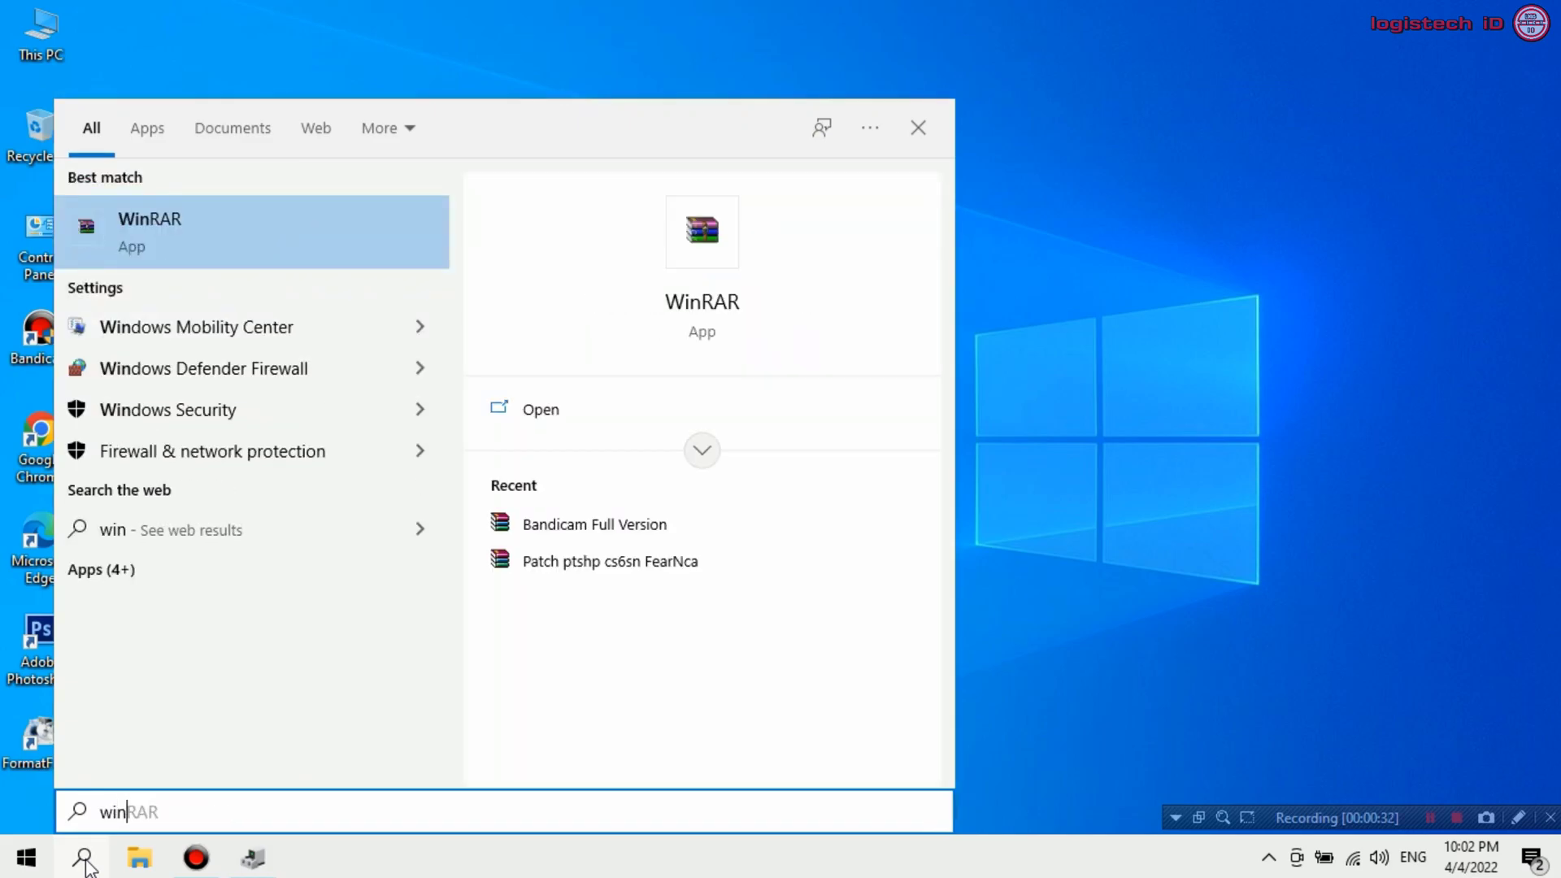
text(dows mobi)
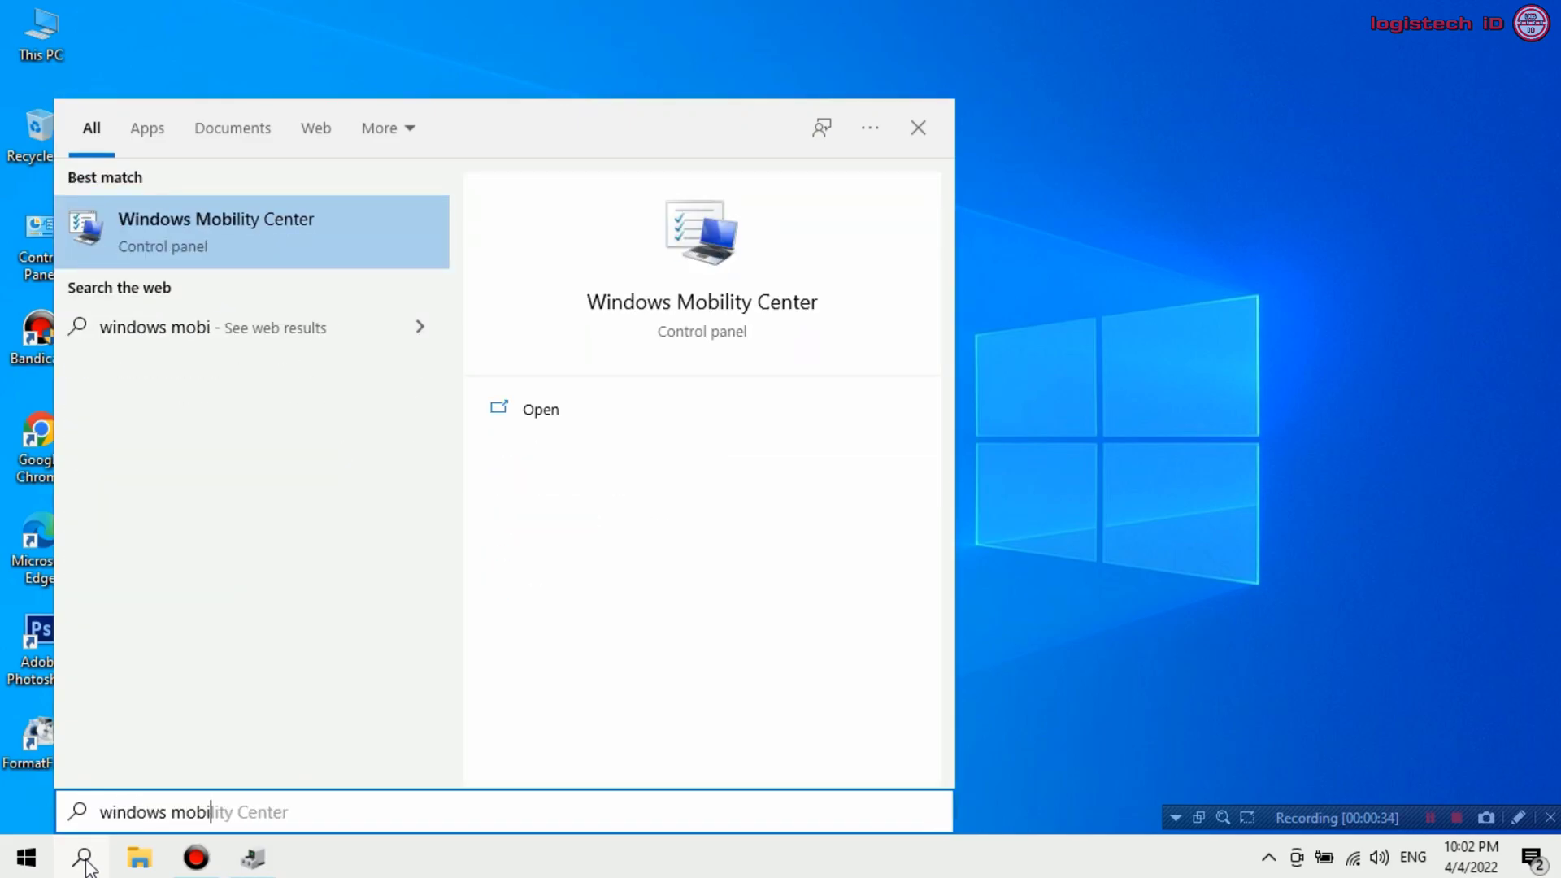
text(lity center)
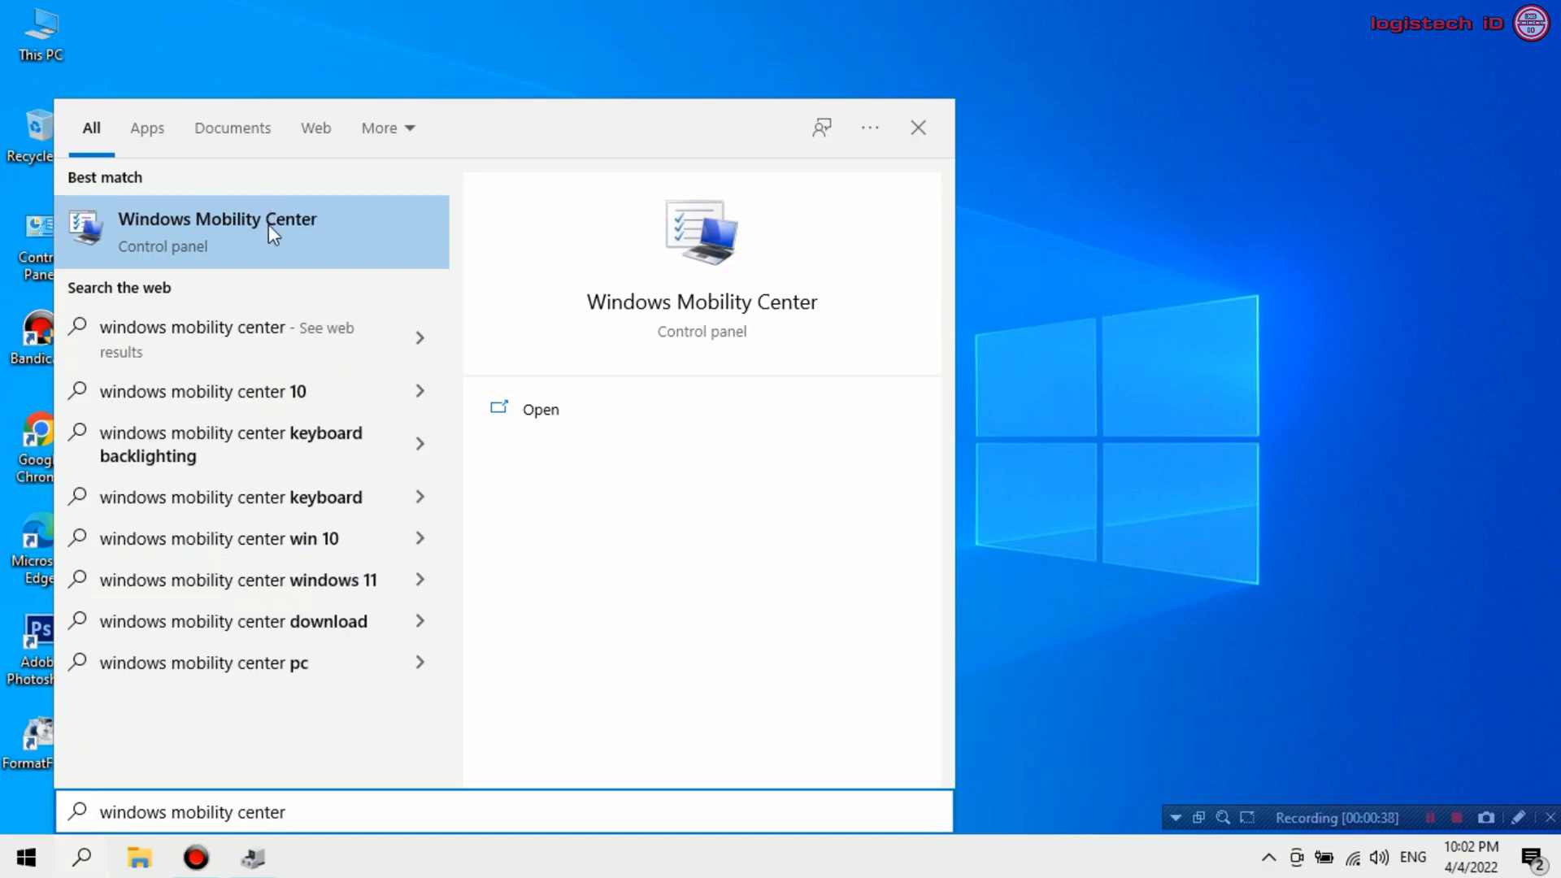
click(308, 230)
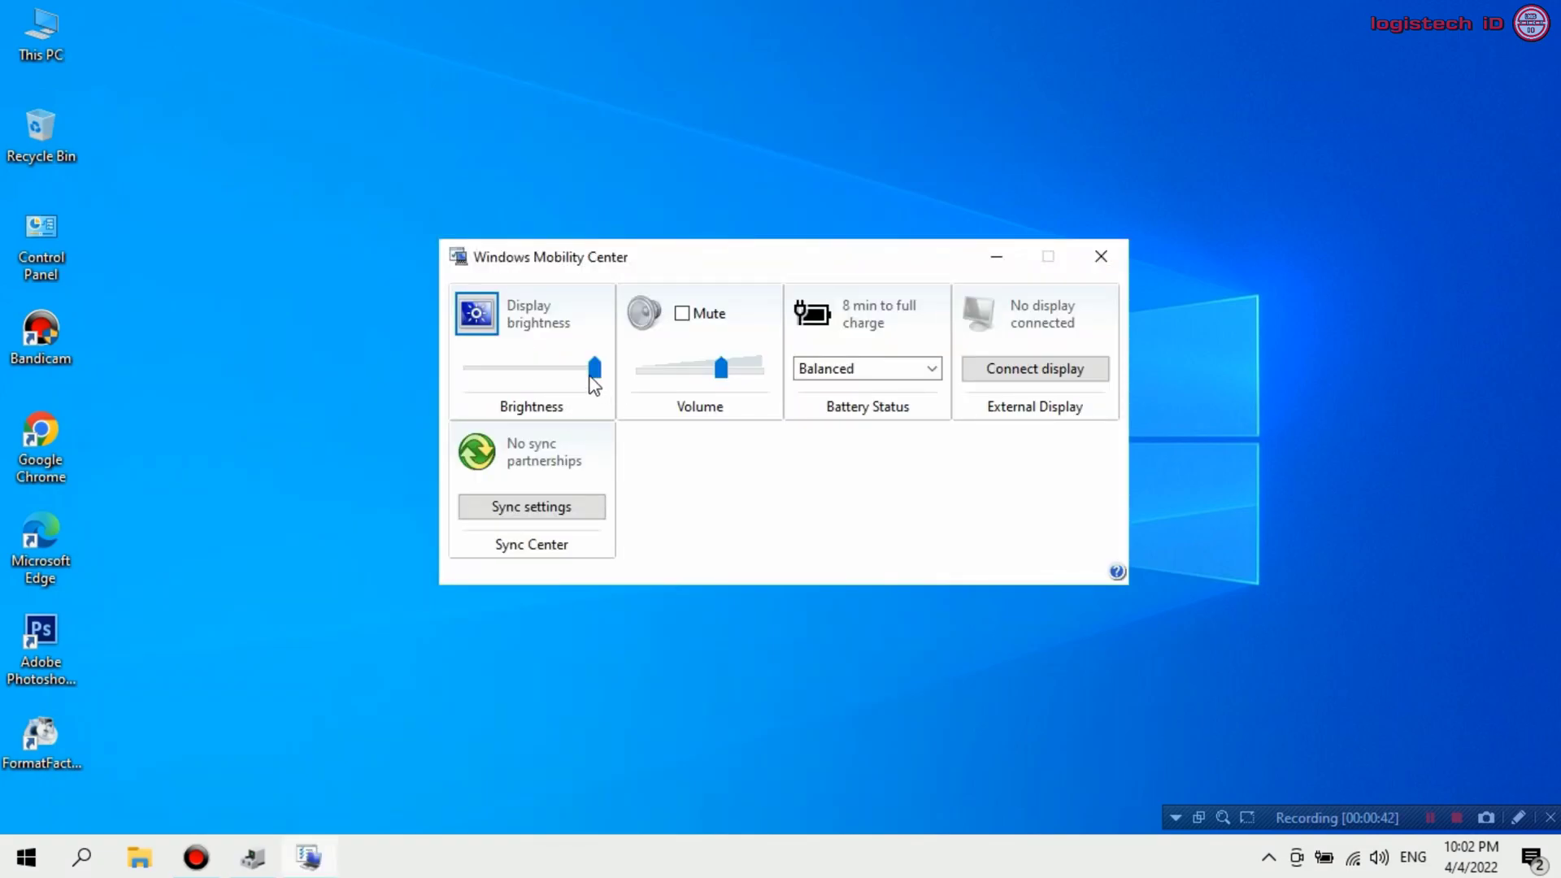
Test the display brightness by lowering it to minimum and raising it back to maximum, and close Windows Mobility Center.
click(594, 372)
drag(594, 373, 452, 382)
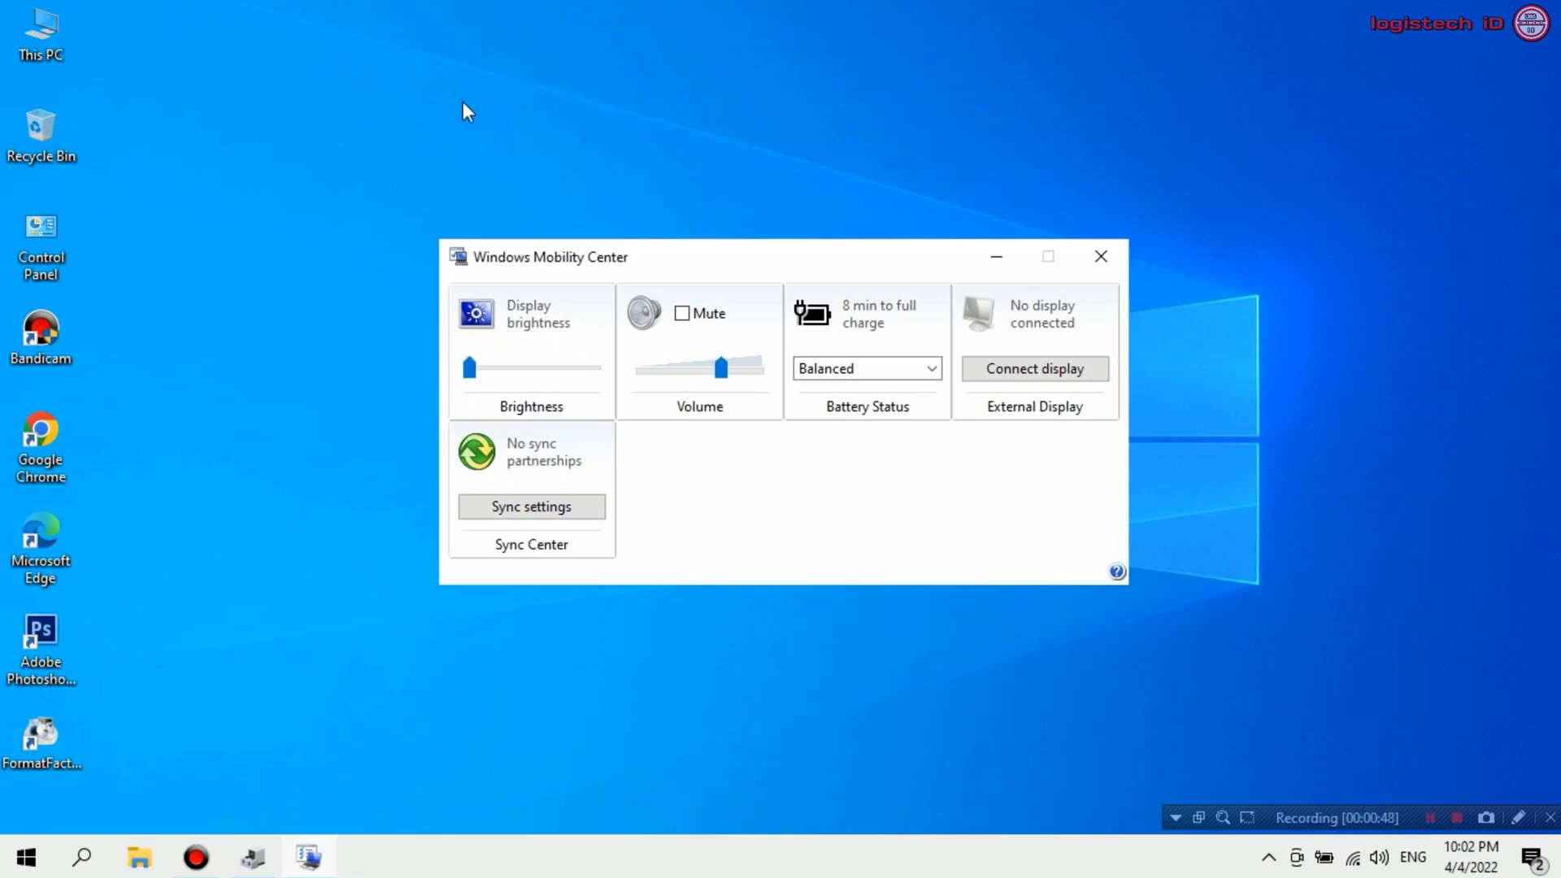
drag(469, 372, 599, 383)
click(1100, 257)
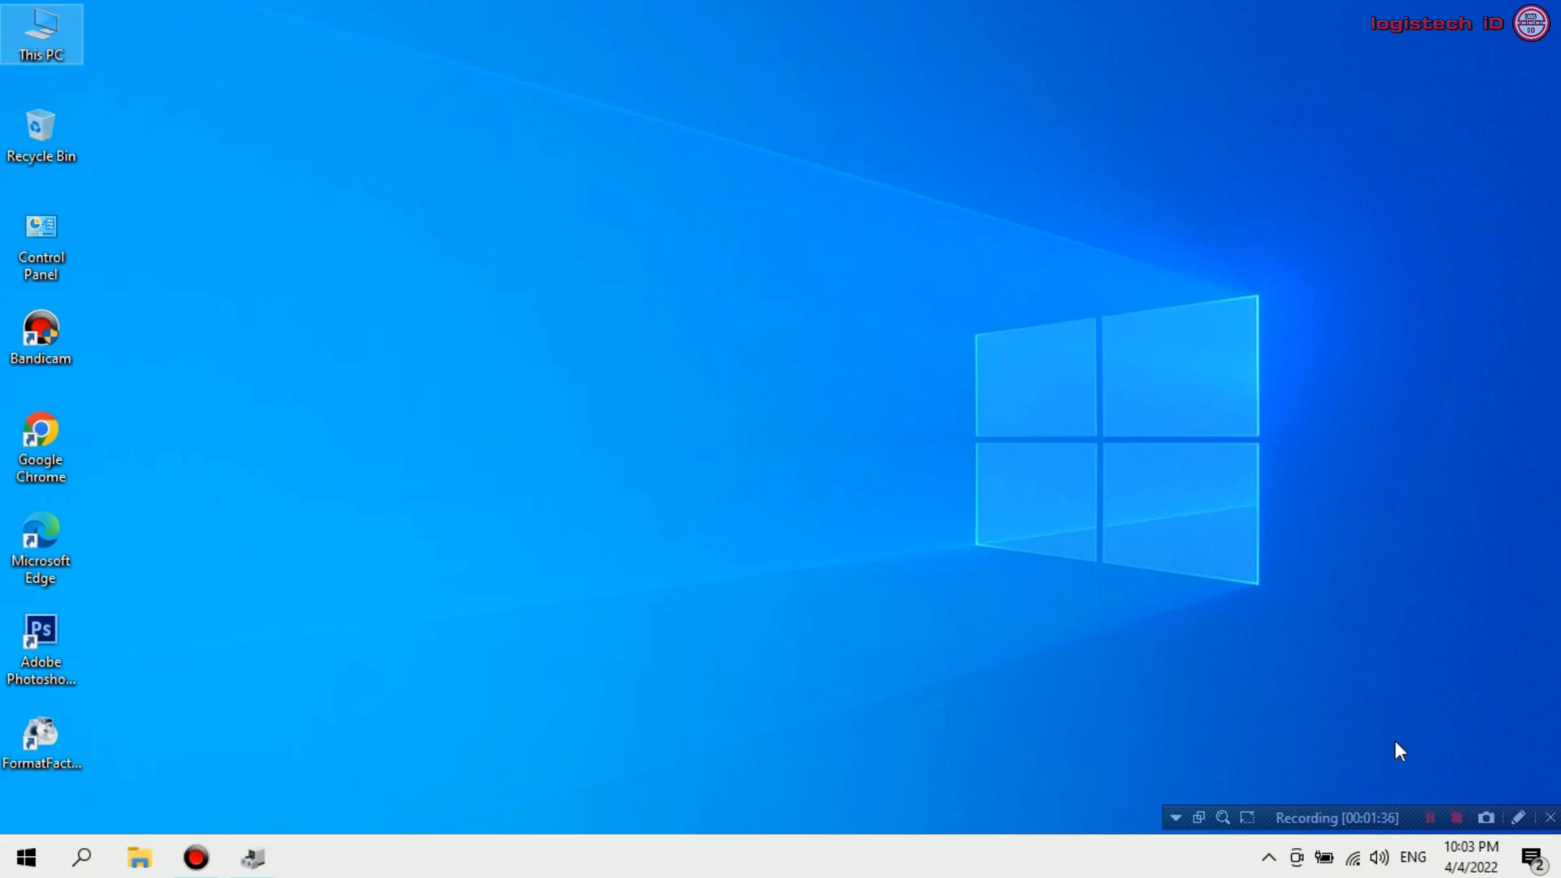
Check the Wi-Fi connection and search the web for "3dp chip lite" in Google Chrome.
click(1353, 858)
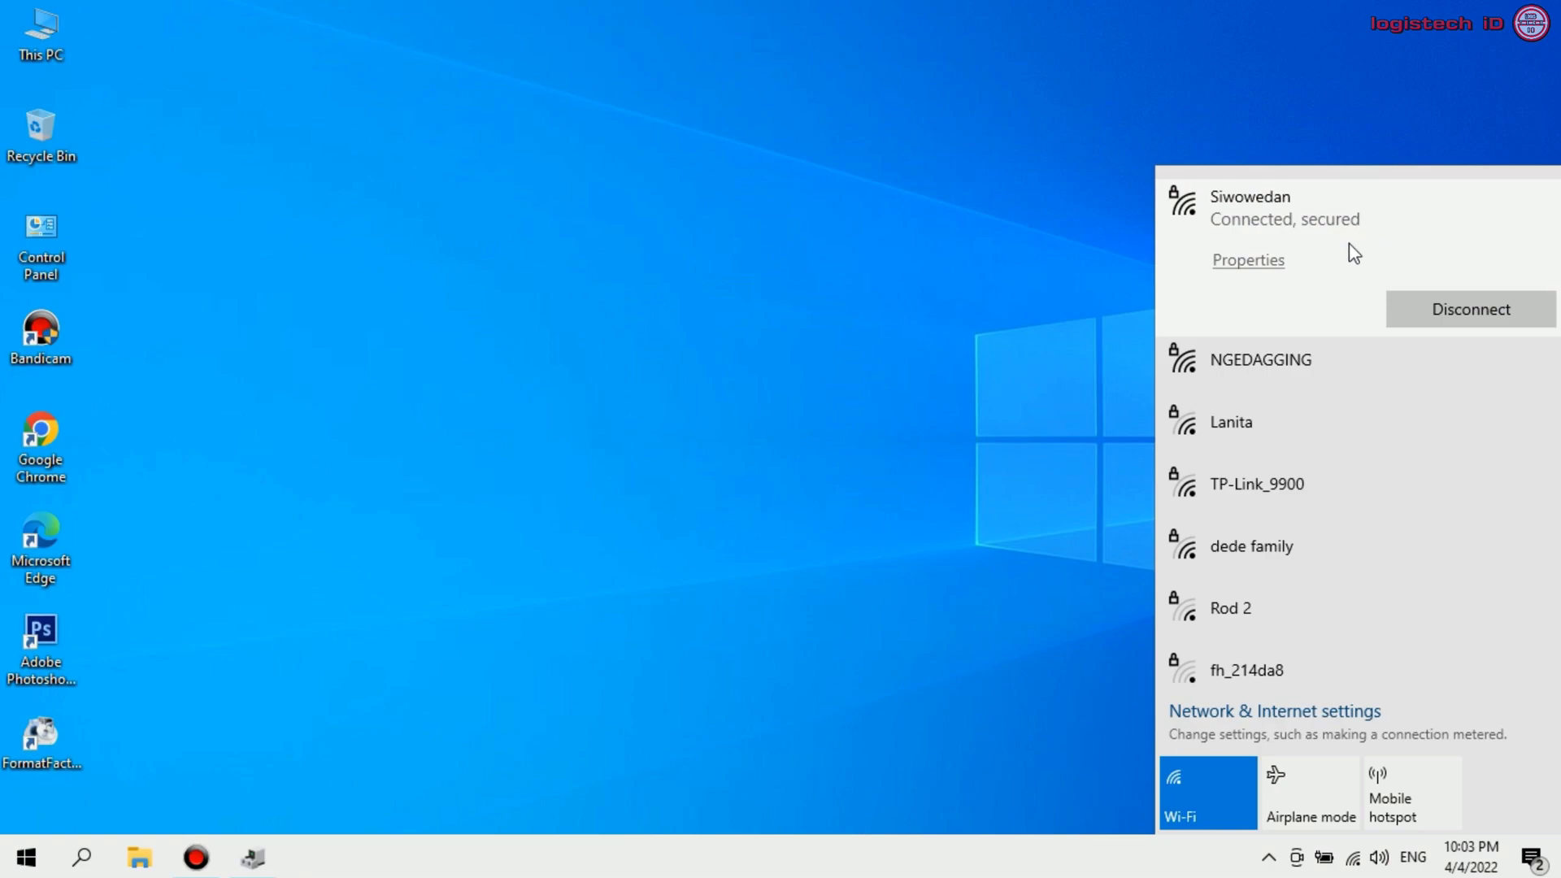
click(943, 302)
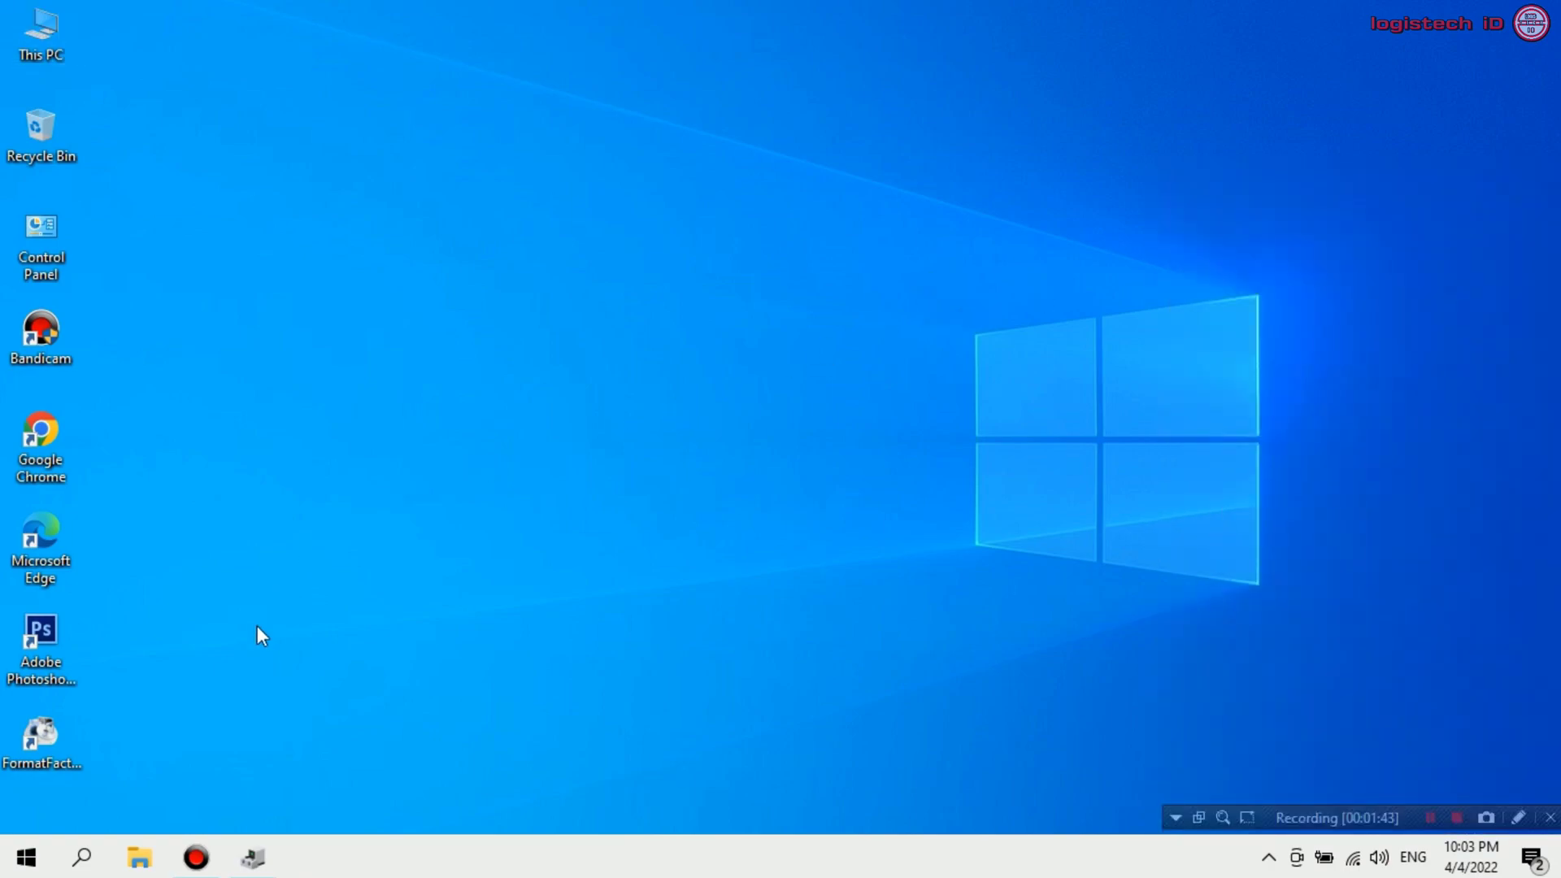
click(55, 439)
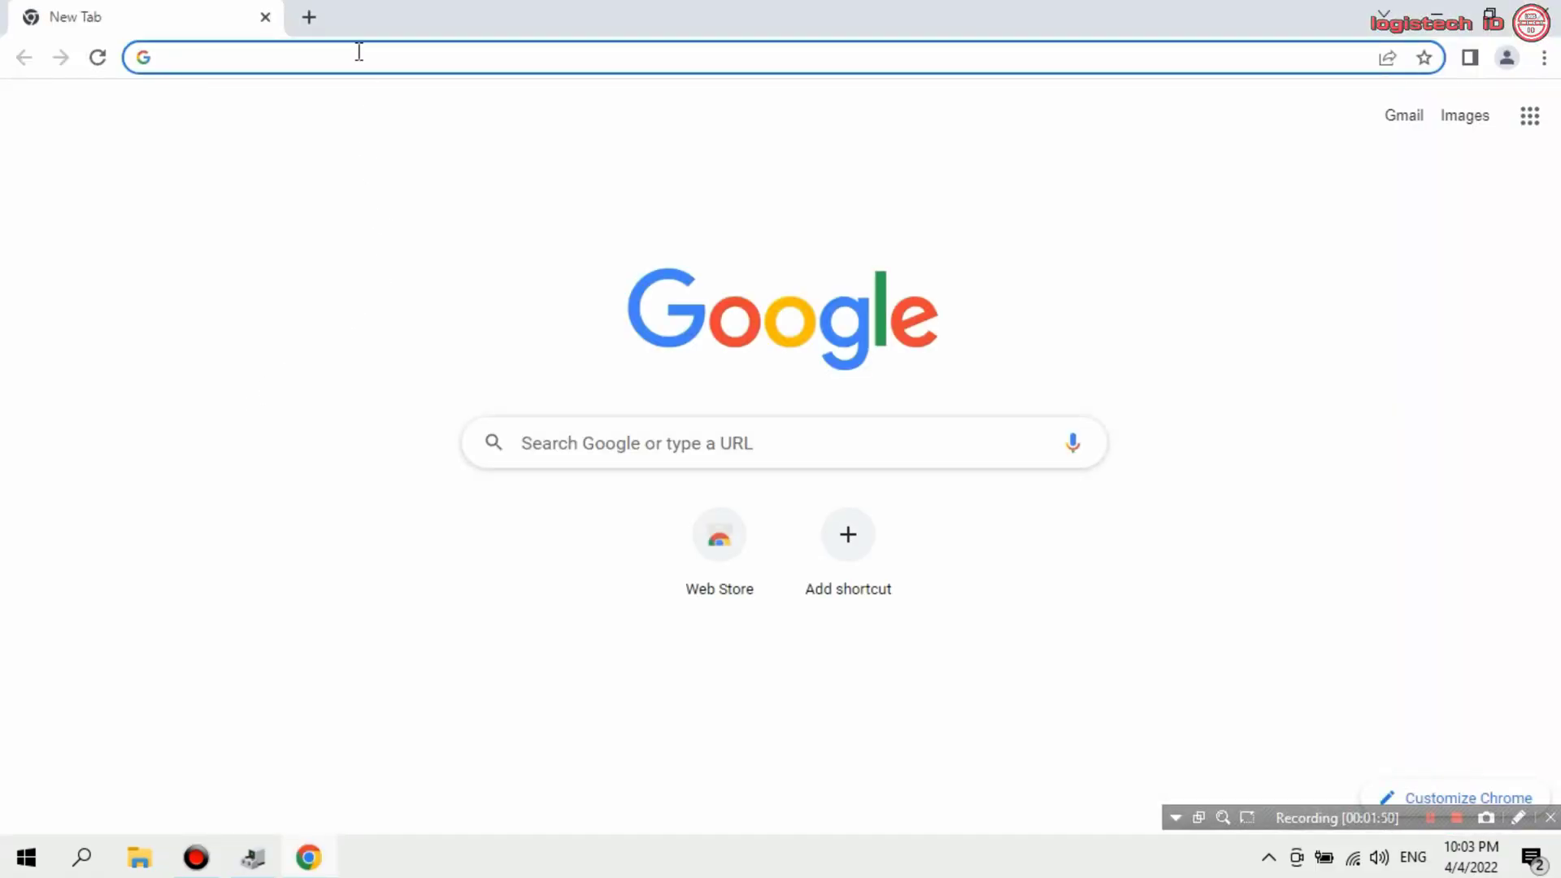
text(3dp ch)
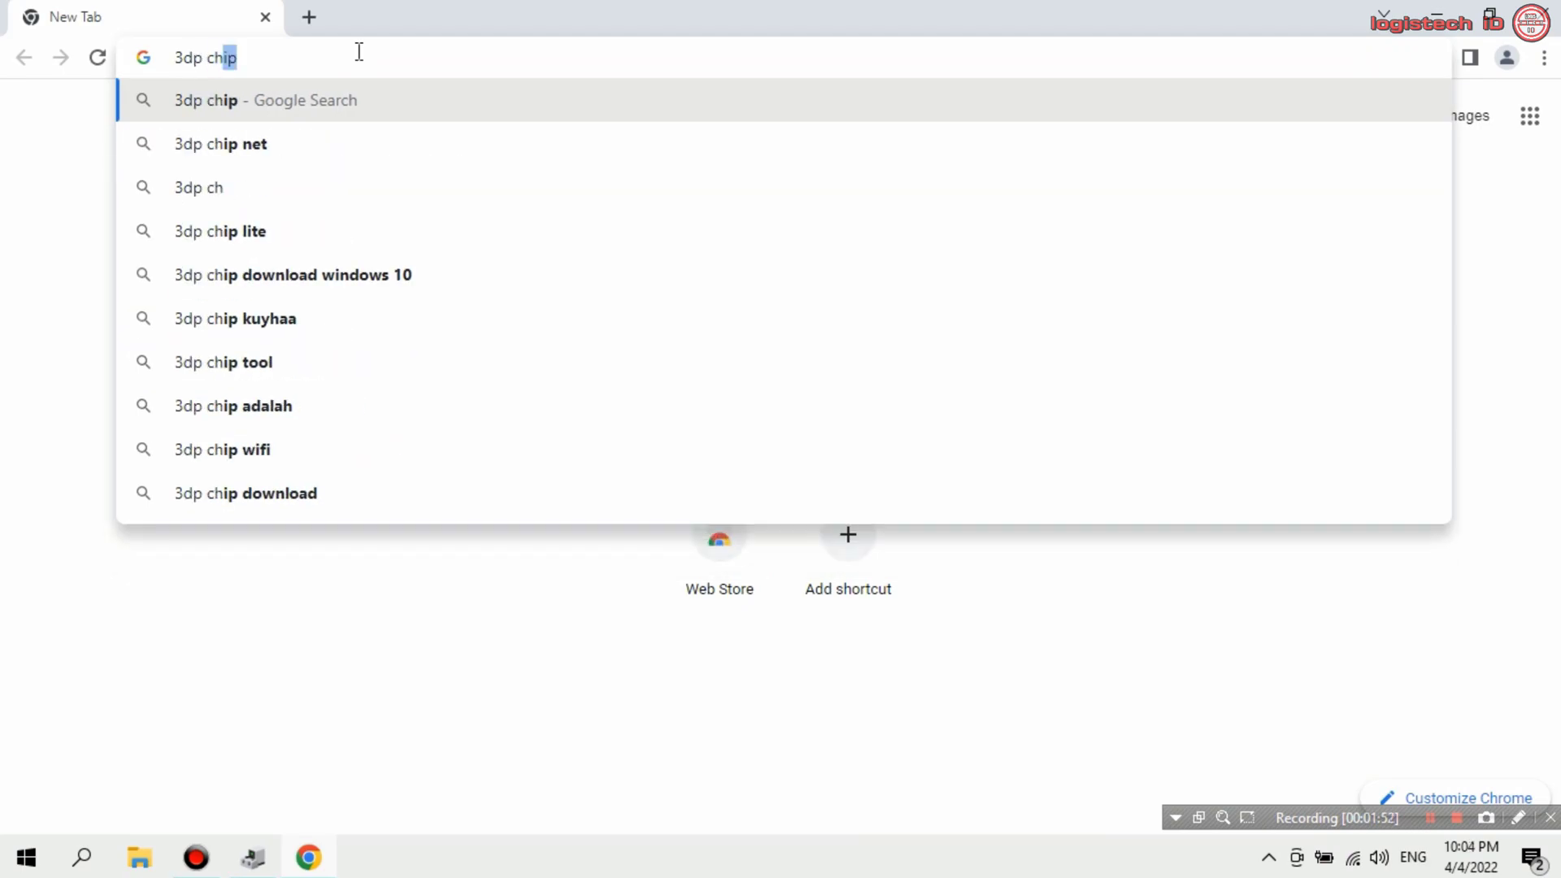
text(ip)
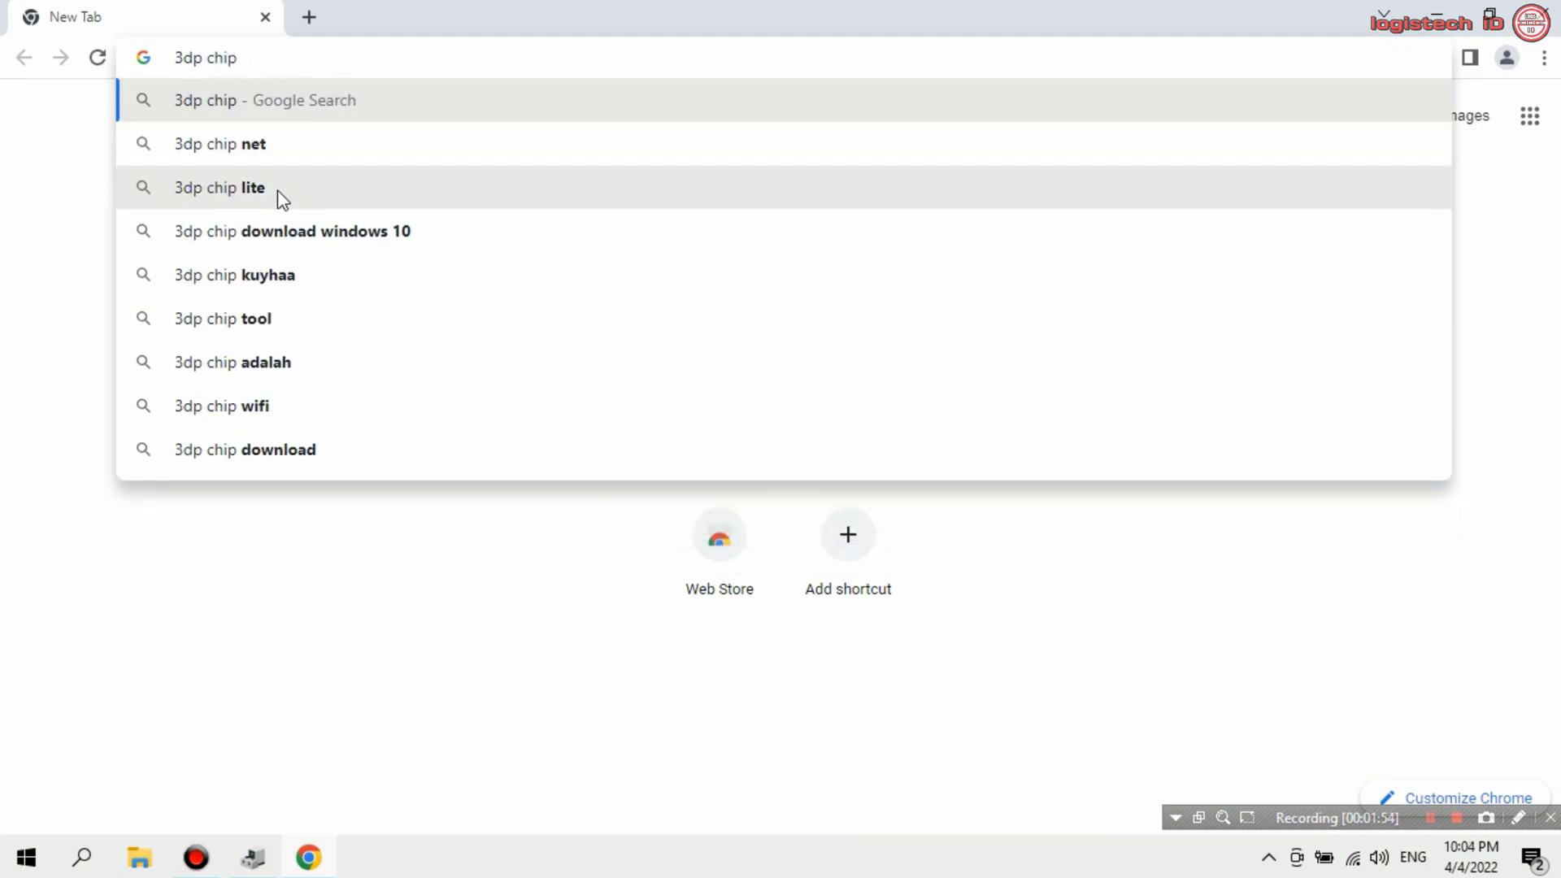
click(301, 193)
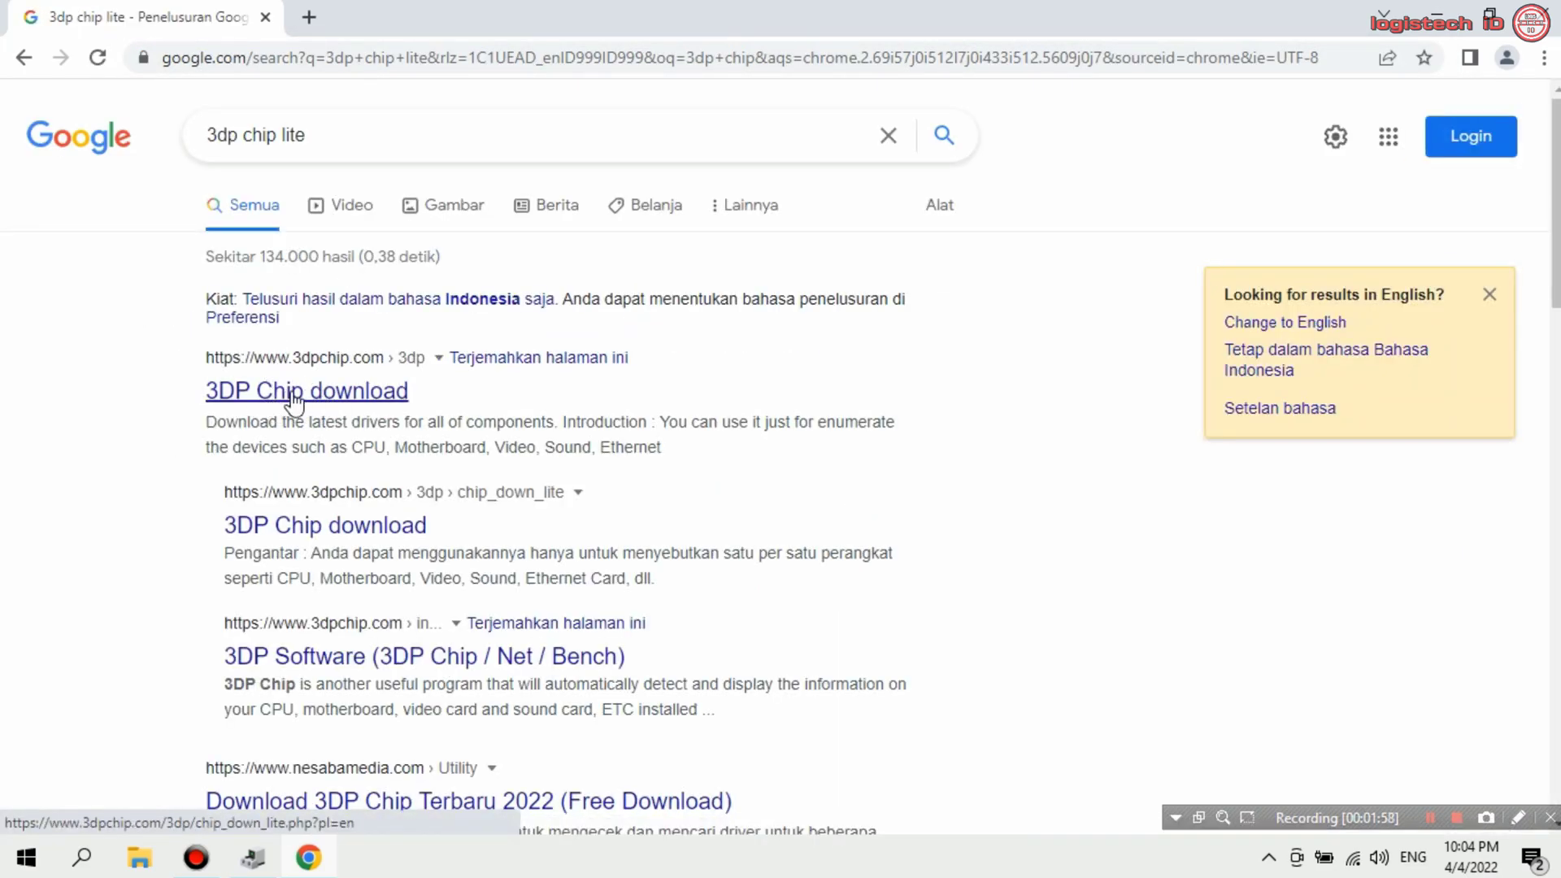
Download the latest version of 3DP Chip from the 3dpchip.com download page and close the browser.
click(323, 398)
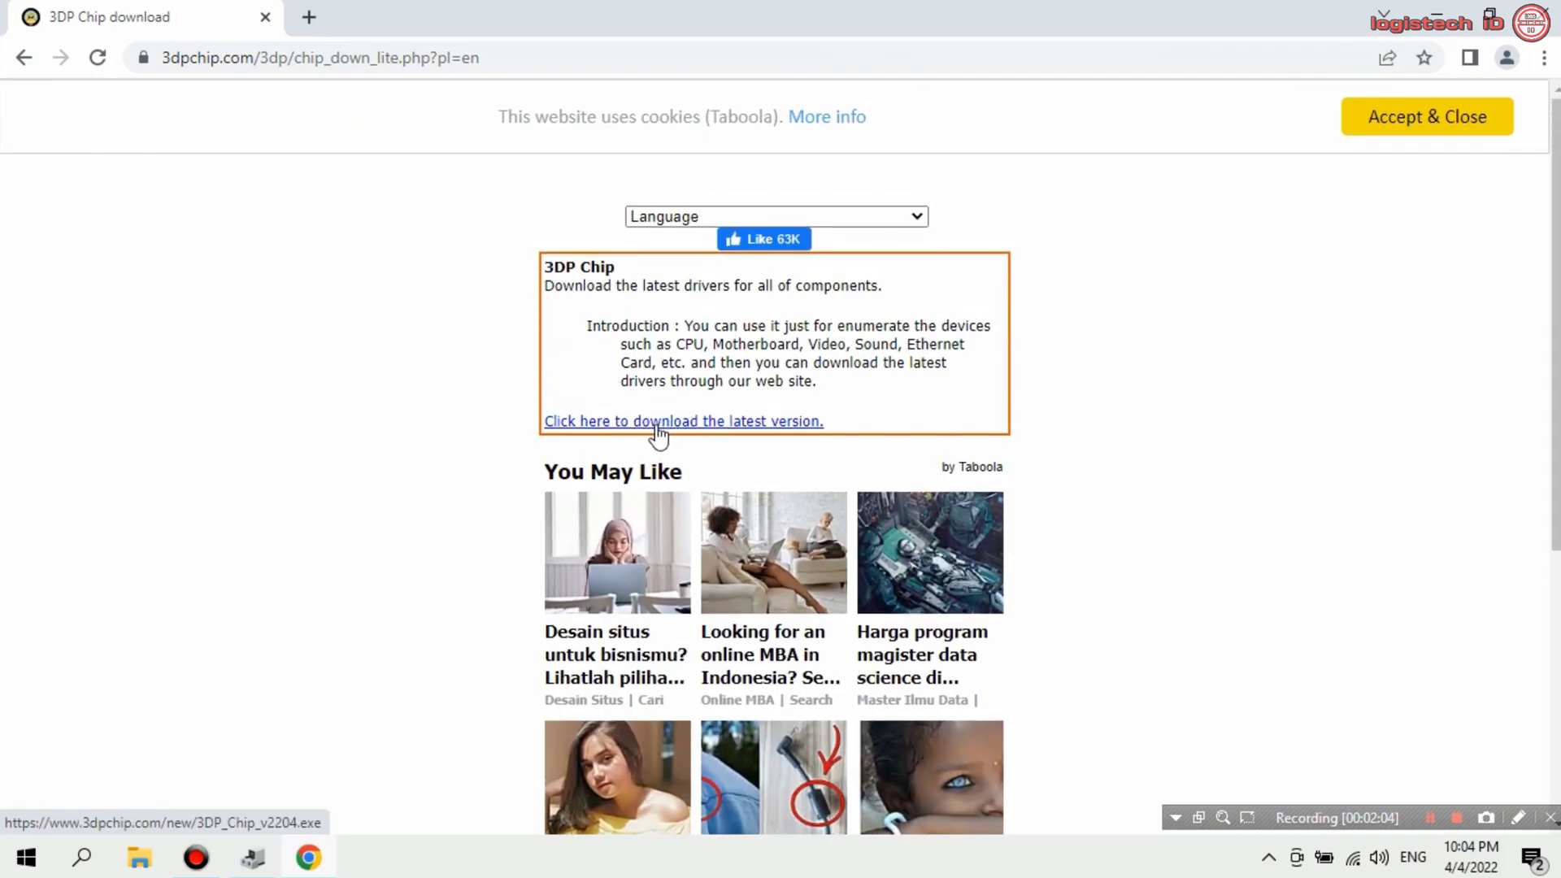
click(656, 424)
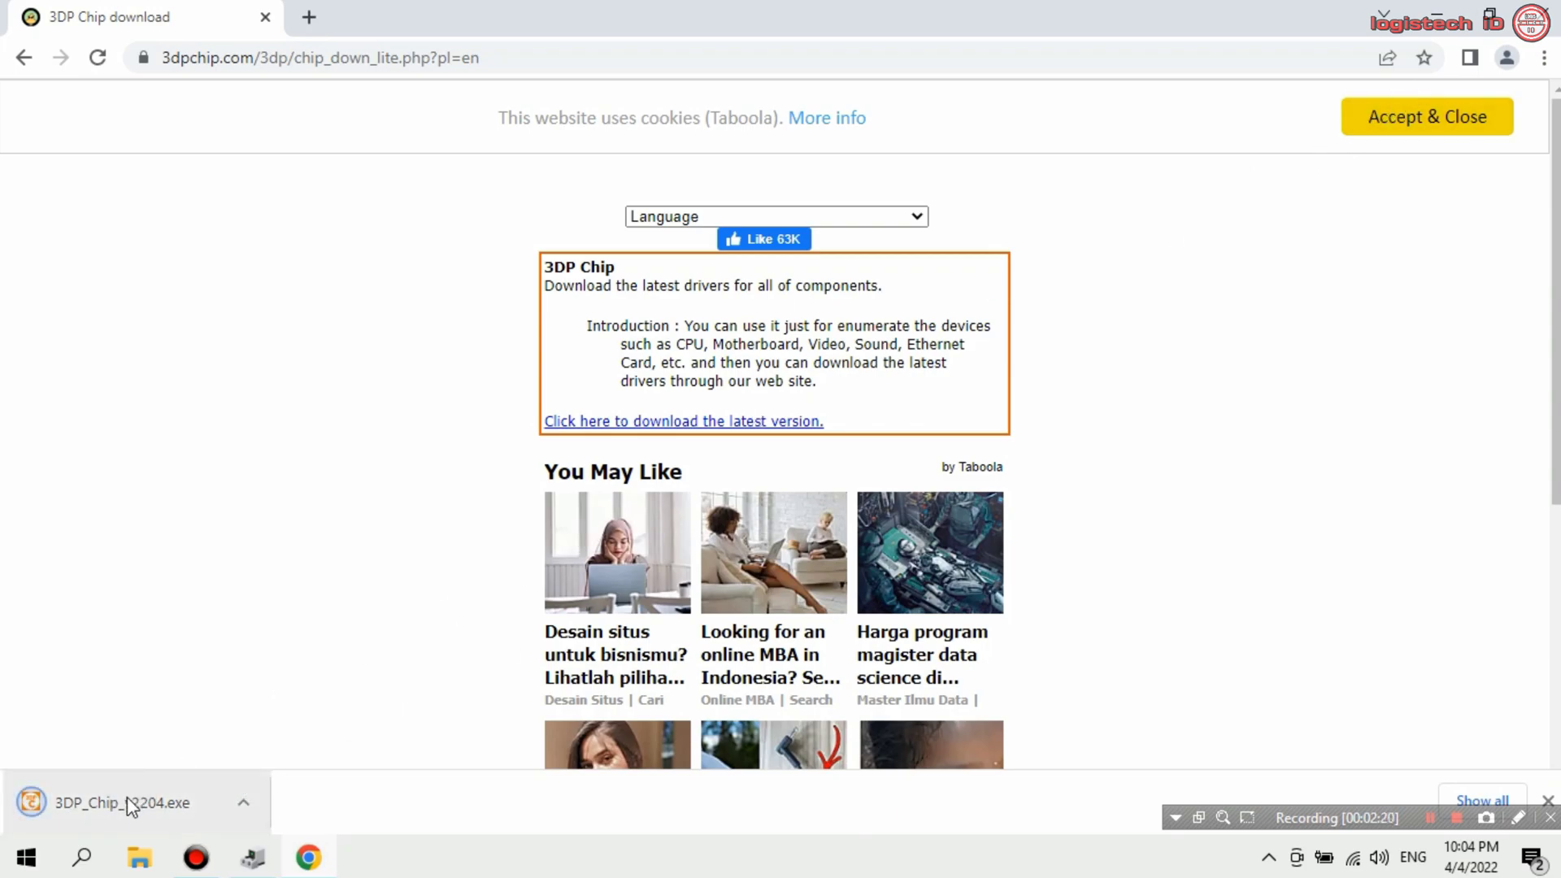
click(1543, 14)
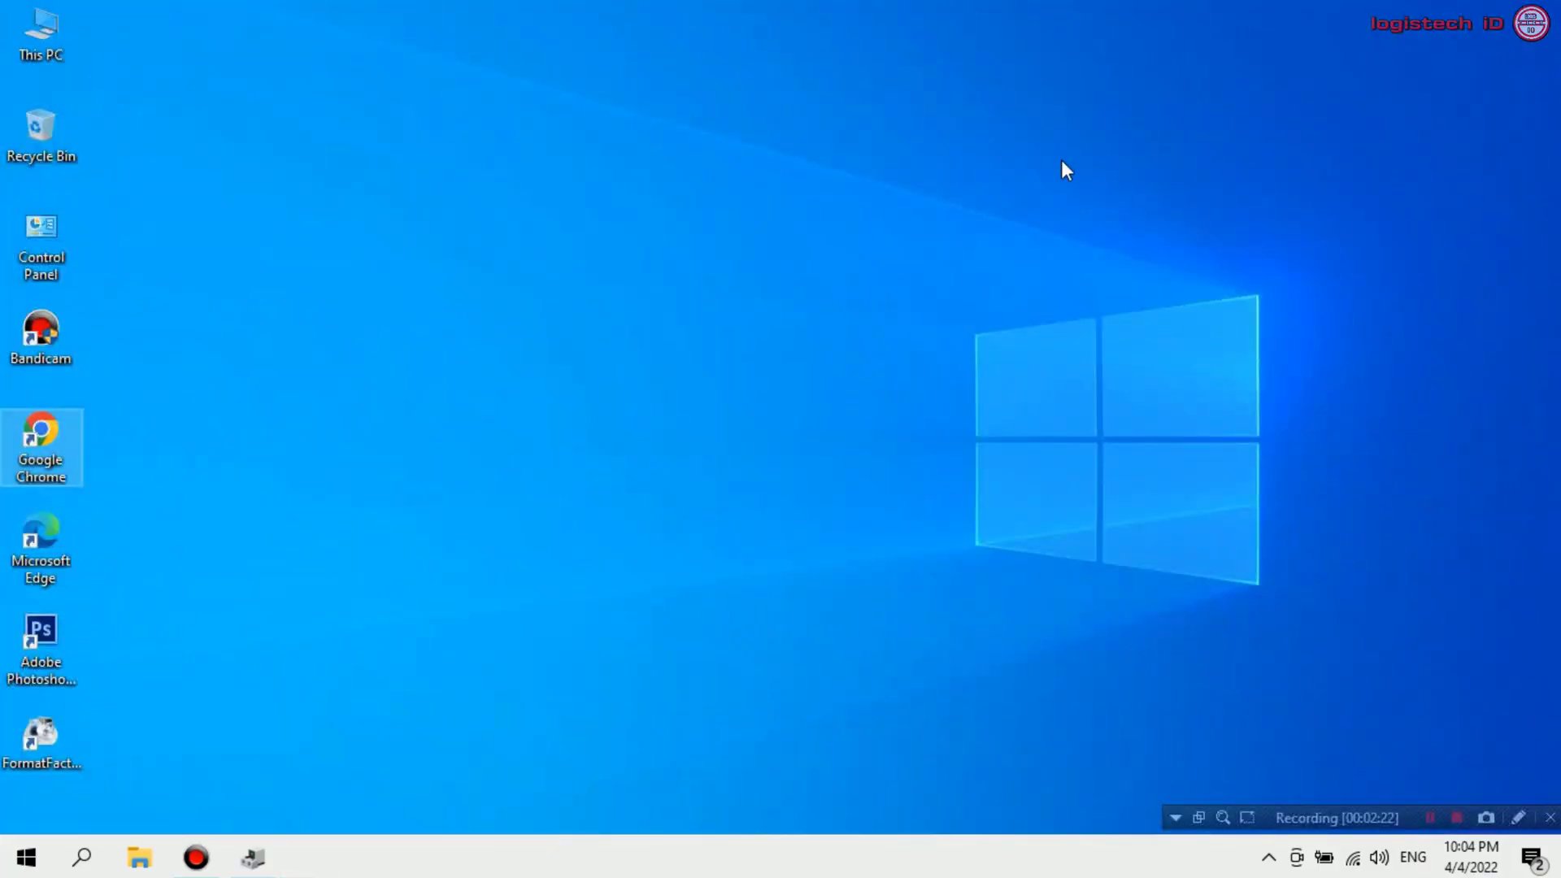
Run 3DP_Chip_v2204 from the Downloads folder in File Explorer and close the folder window.
click(139, 857)
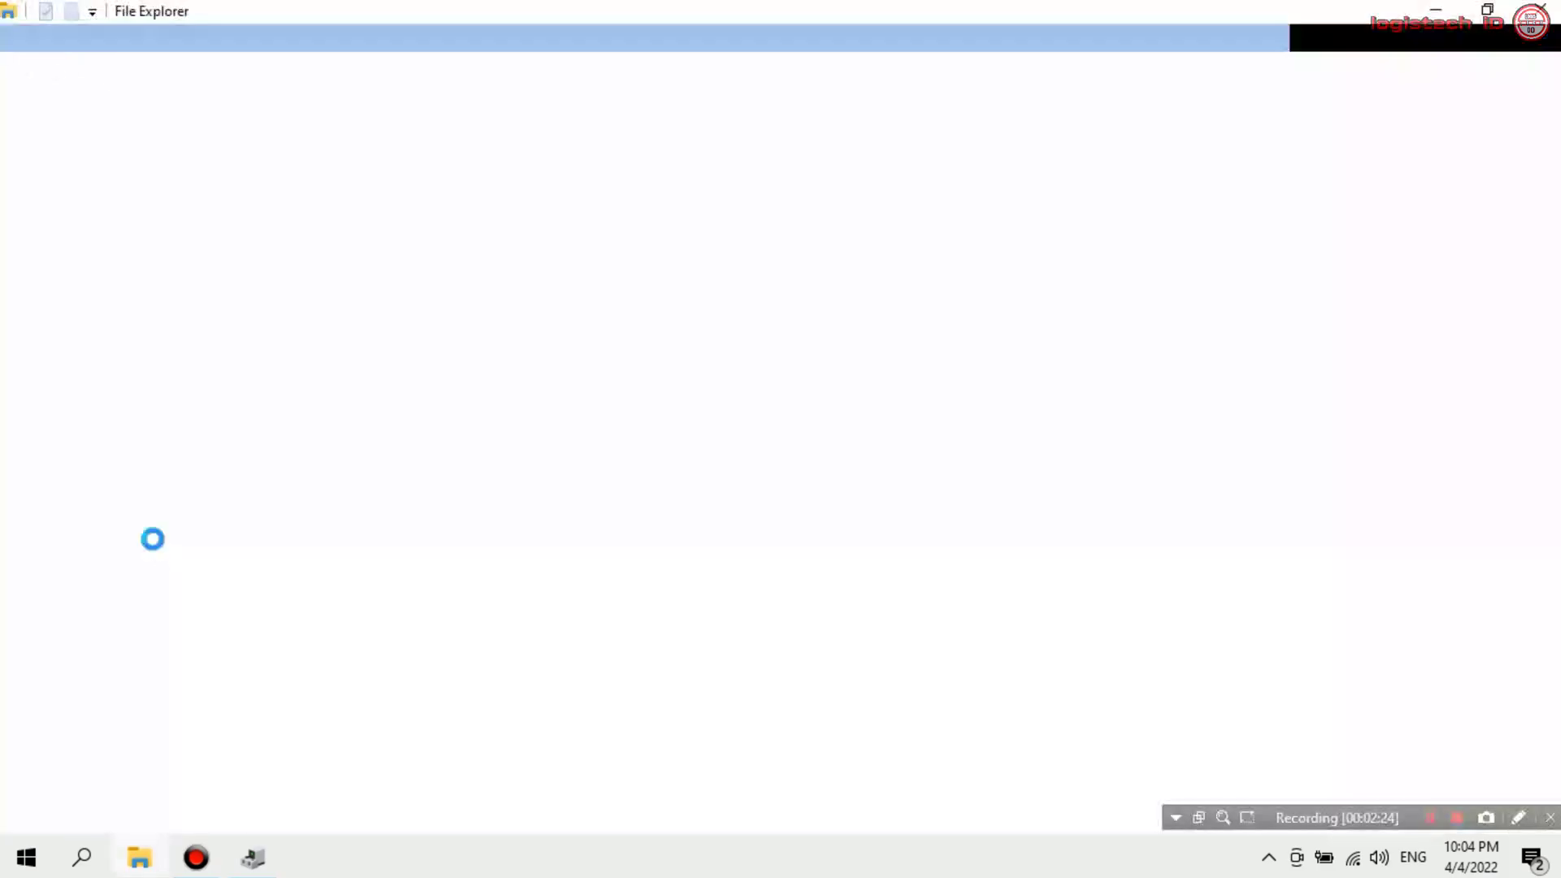
click(106, 188)
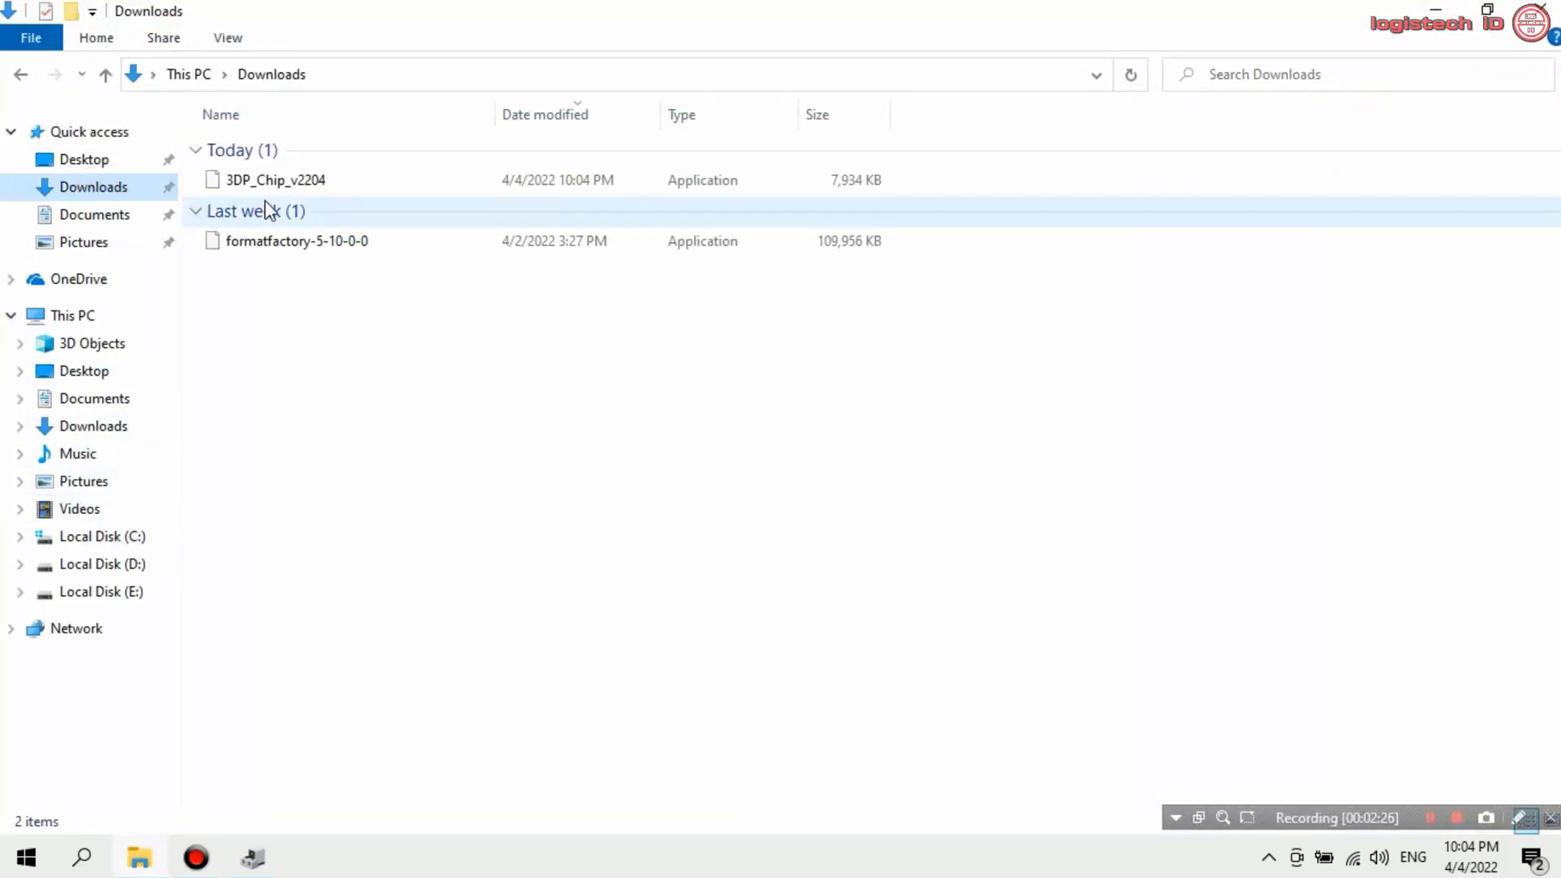
click(280, 182)
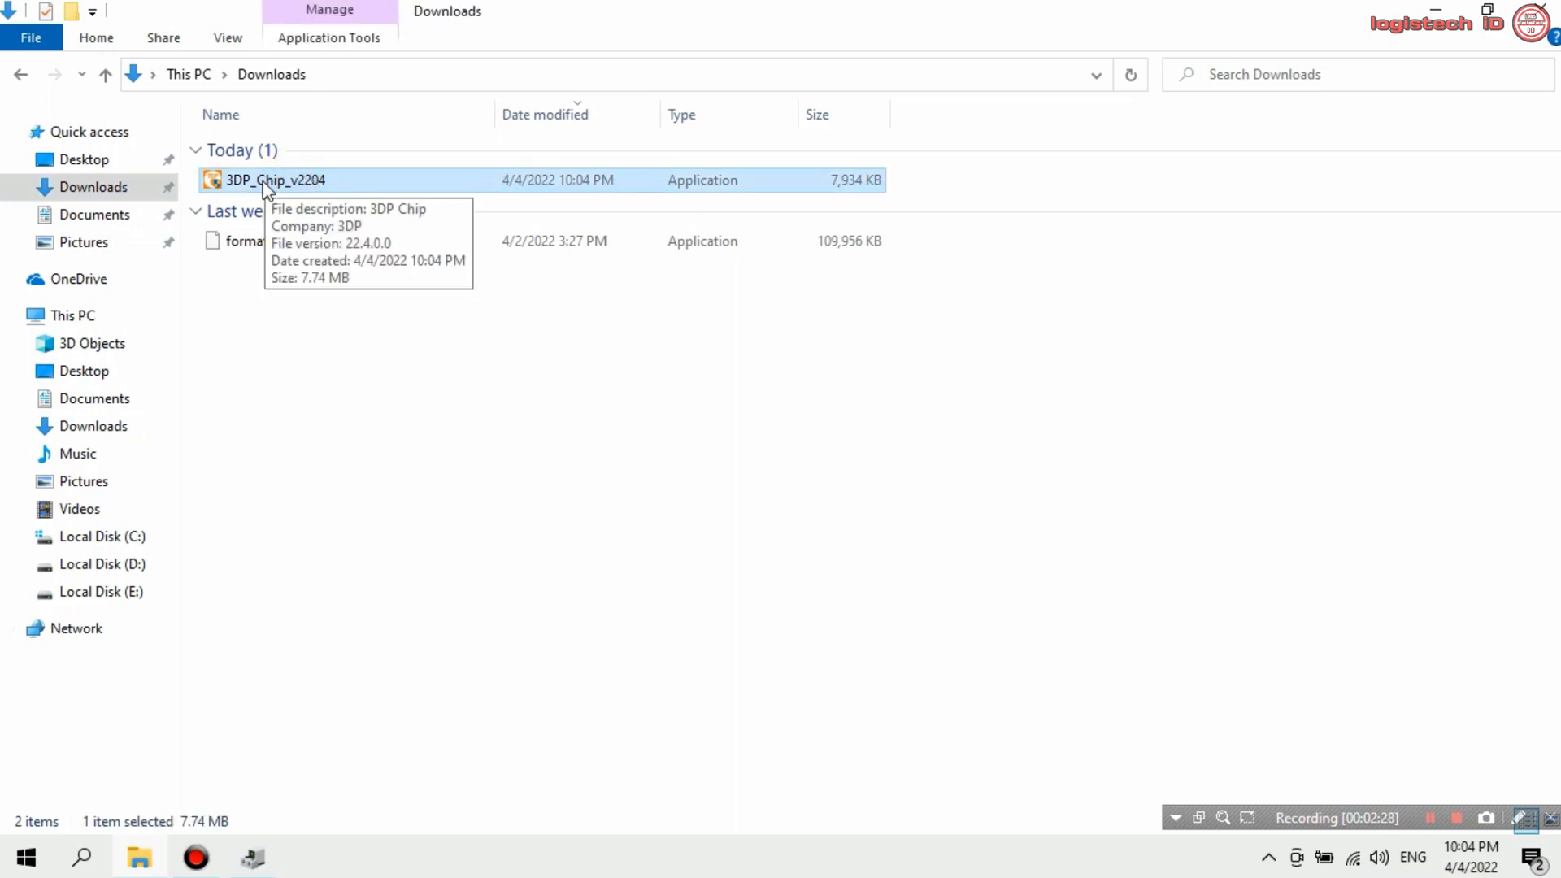
double_click(260, 183)
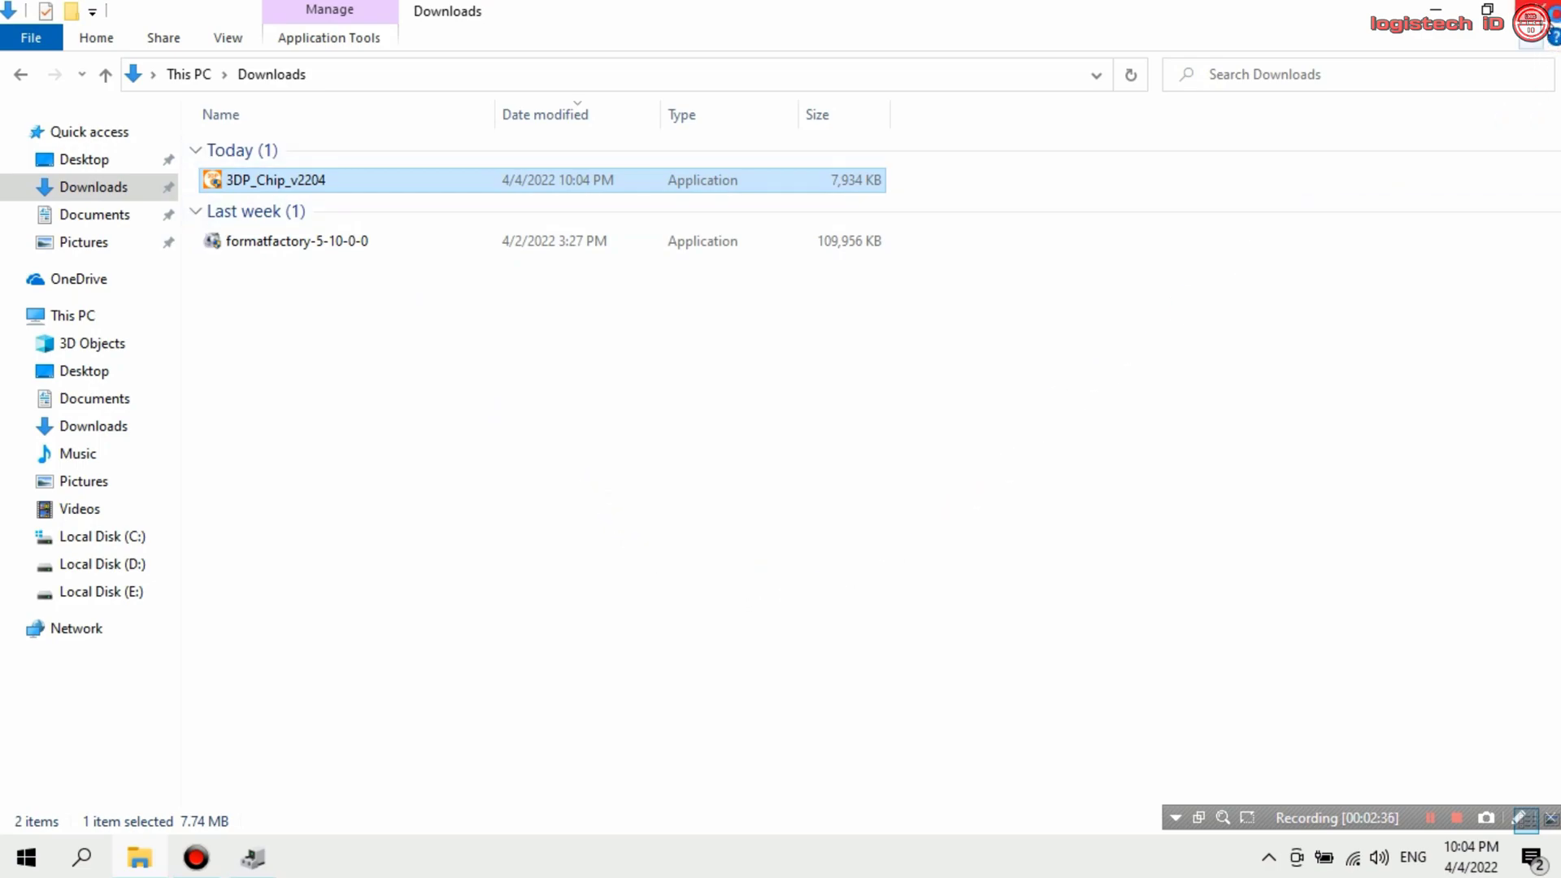
click(1544, 11)
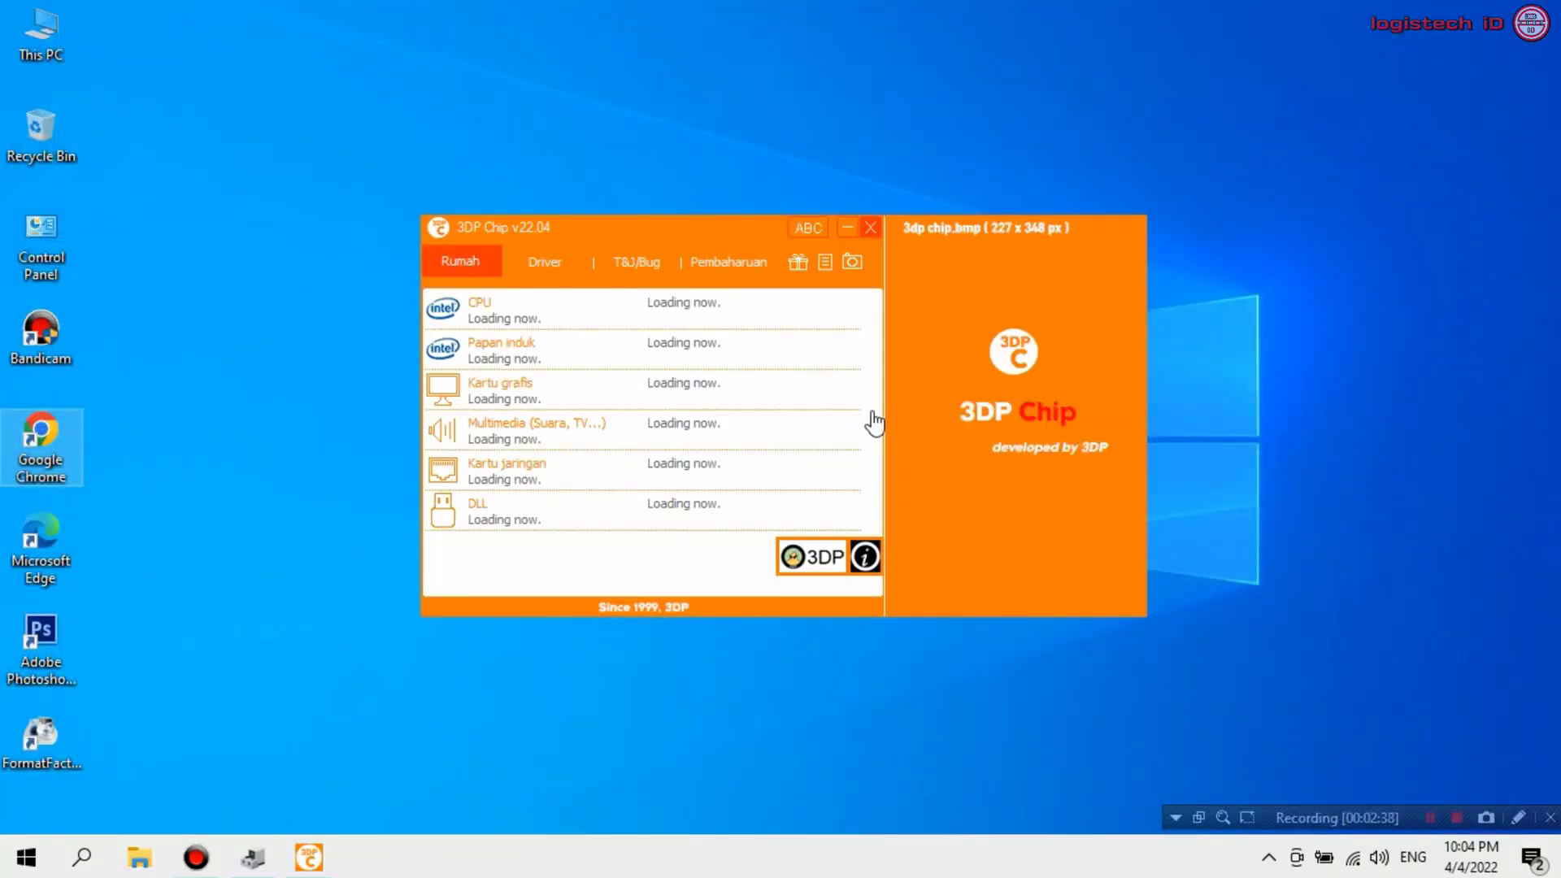
Reposition the 3DP Chip window and check the computer's Wi-Fi connection while the hardware list loads.
drag(725, 226, 764, 192)
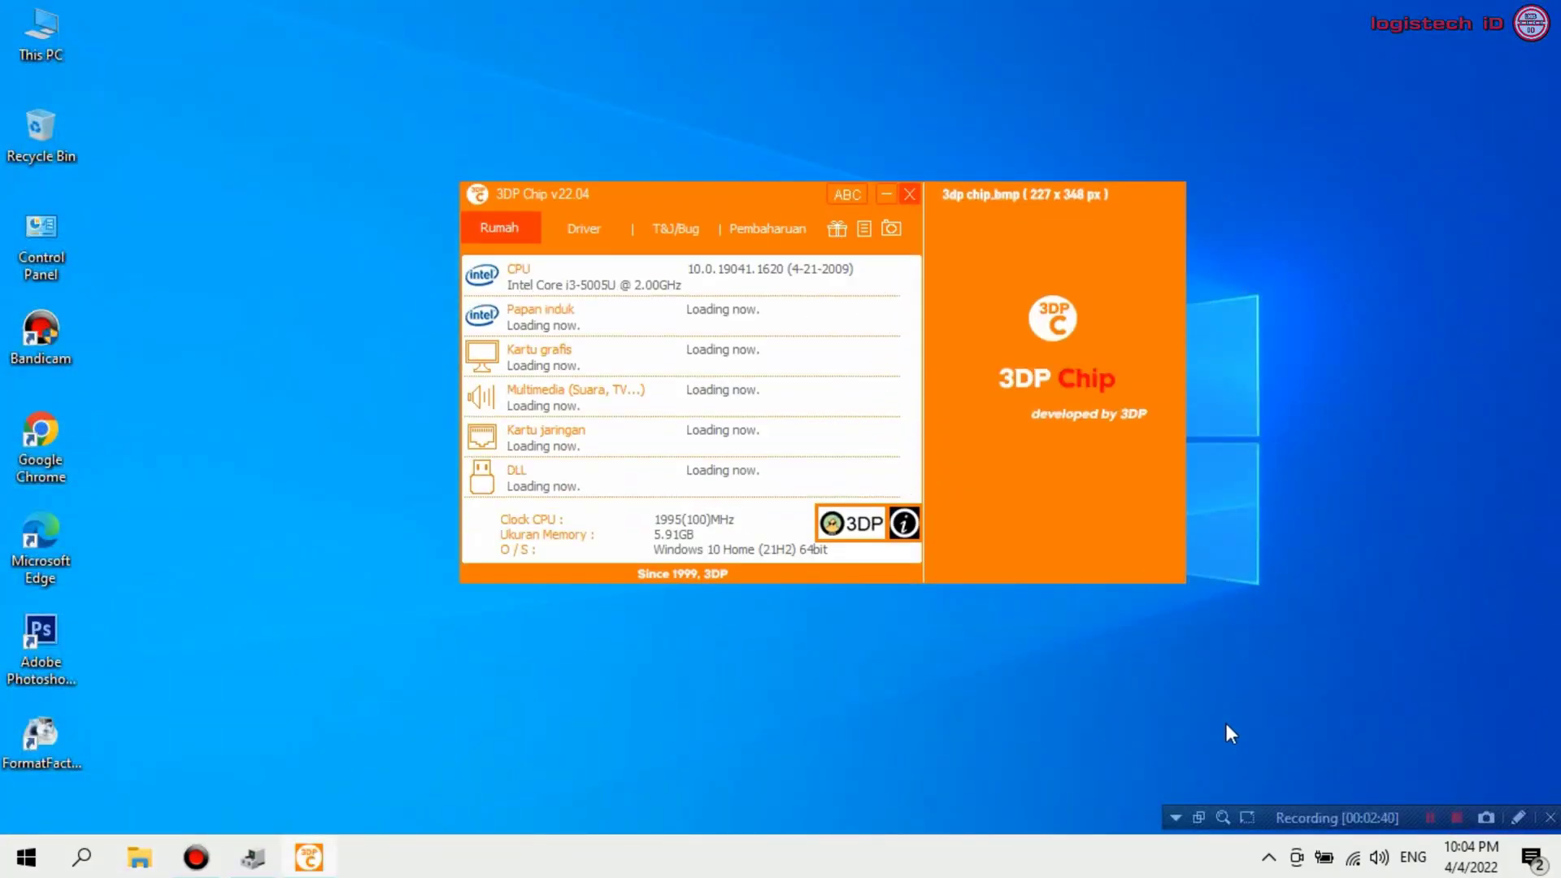
click(1351, 860)
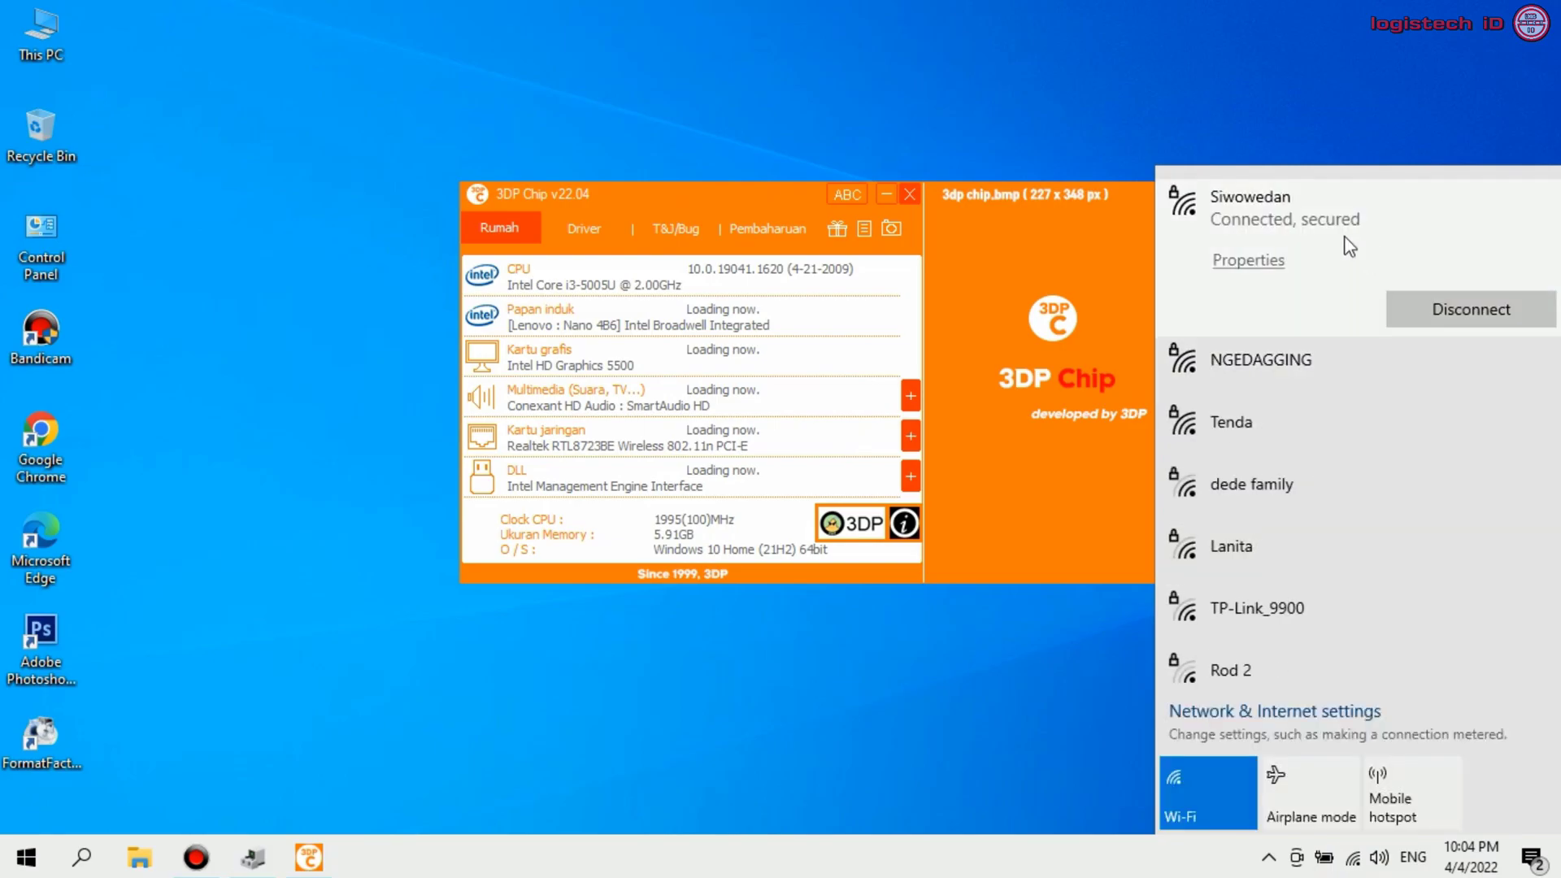
click(755, 192)
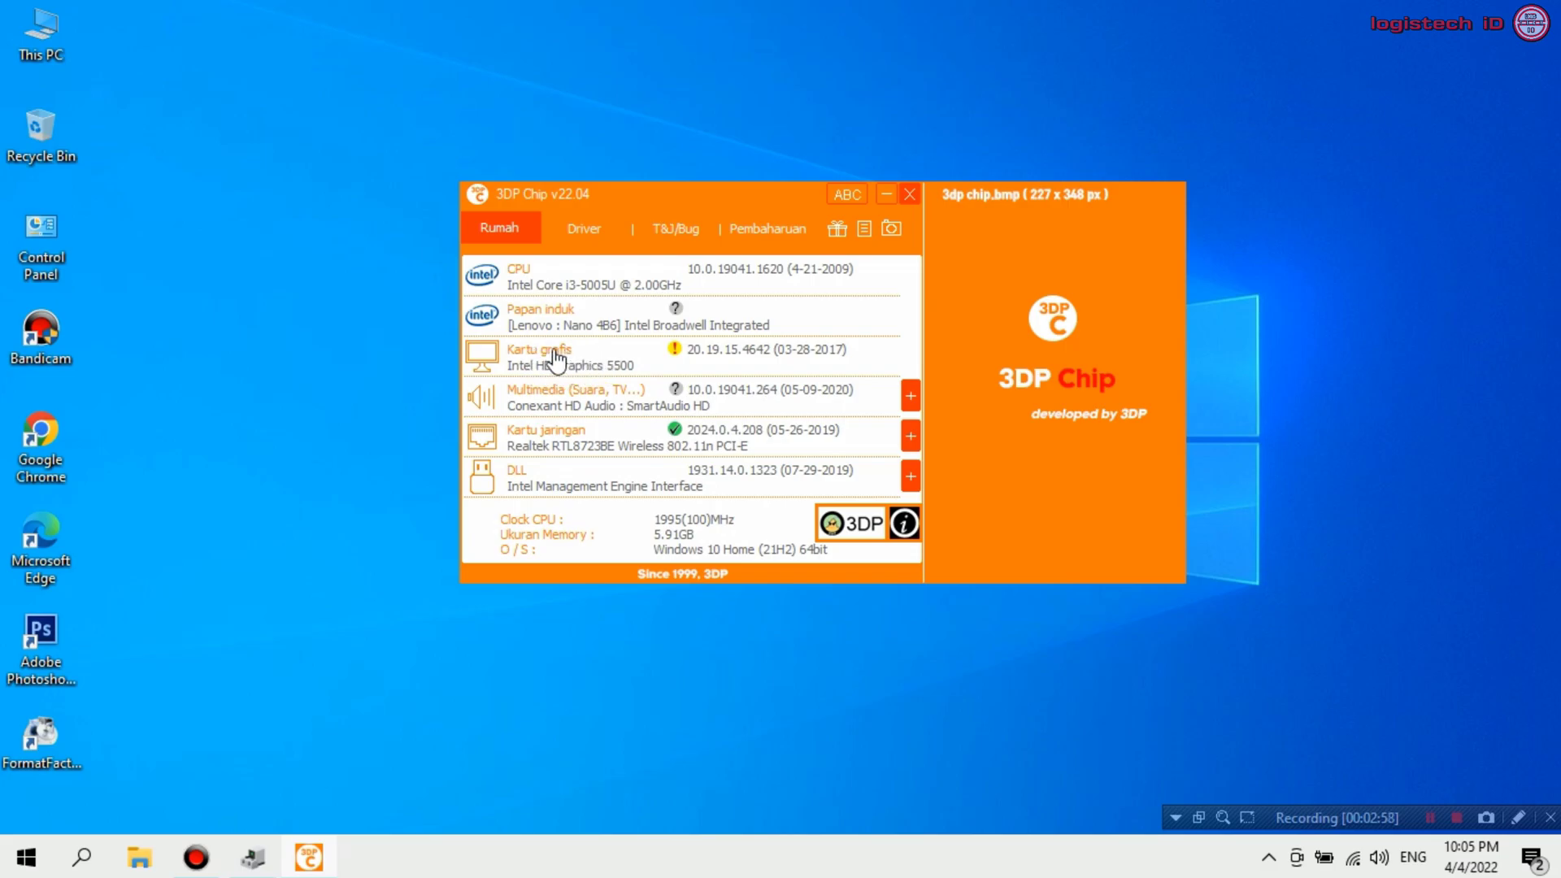
Download the Intel HD Graphics 5500 driver v20.19.15.5171 from 3DP Chip's graphics card entry, and close the browser and 3DP Chip.
click(619, 352)
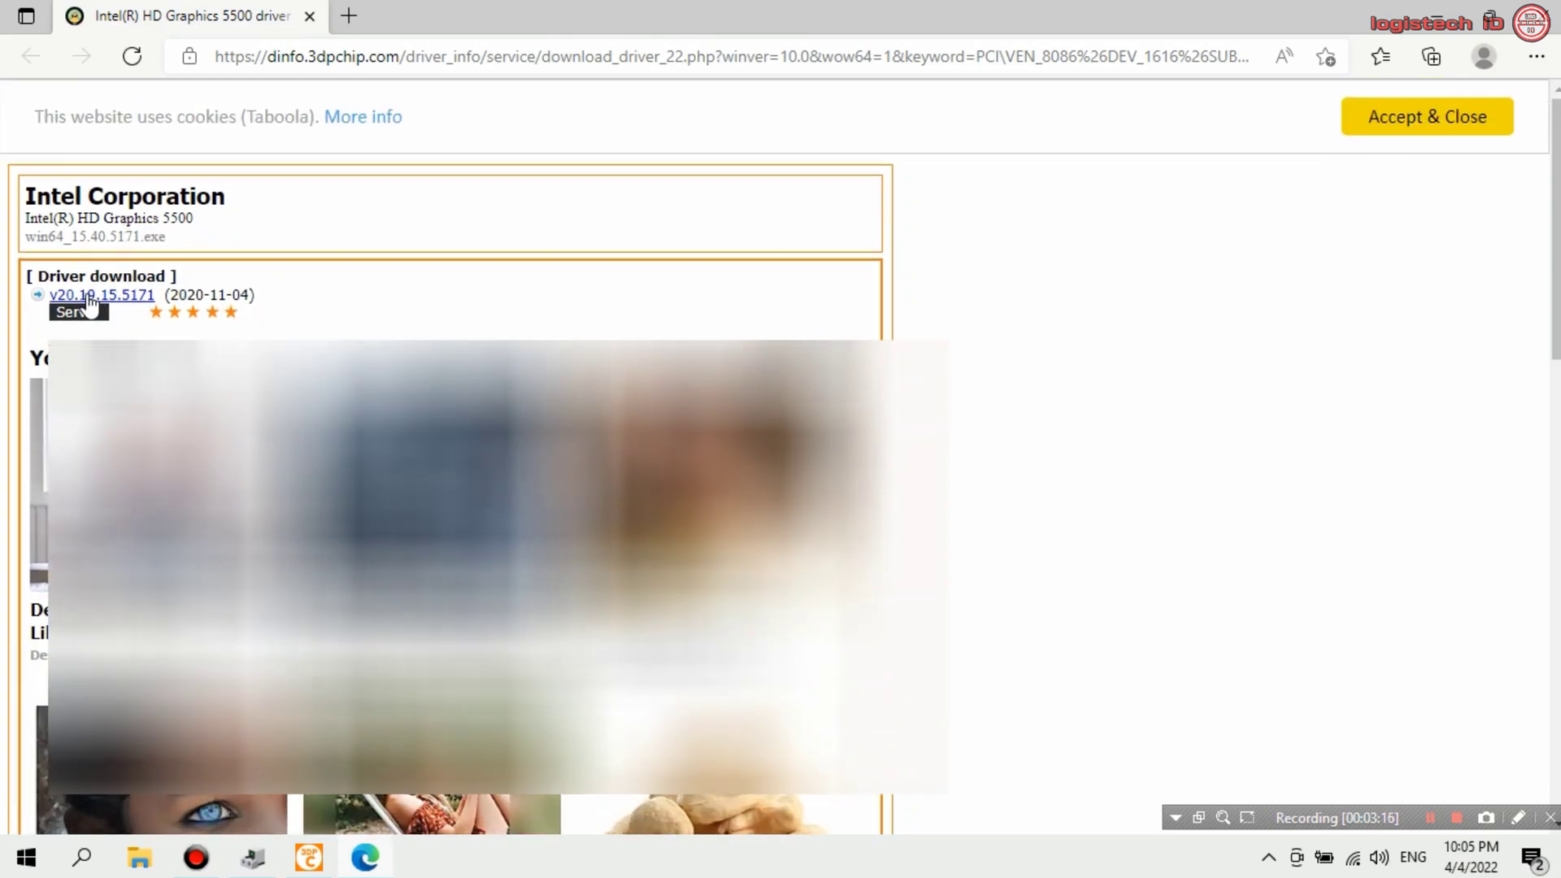
click(102, 296)
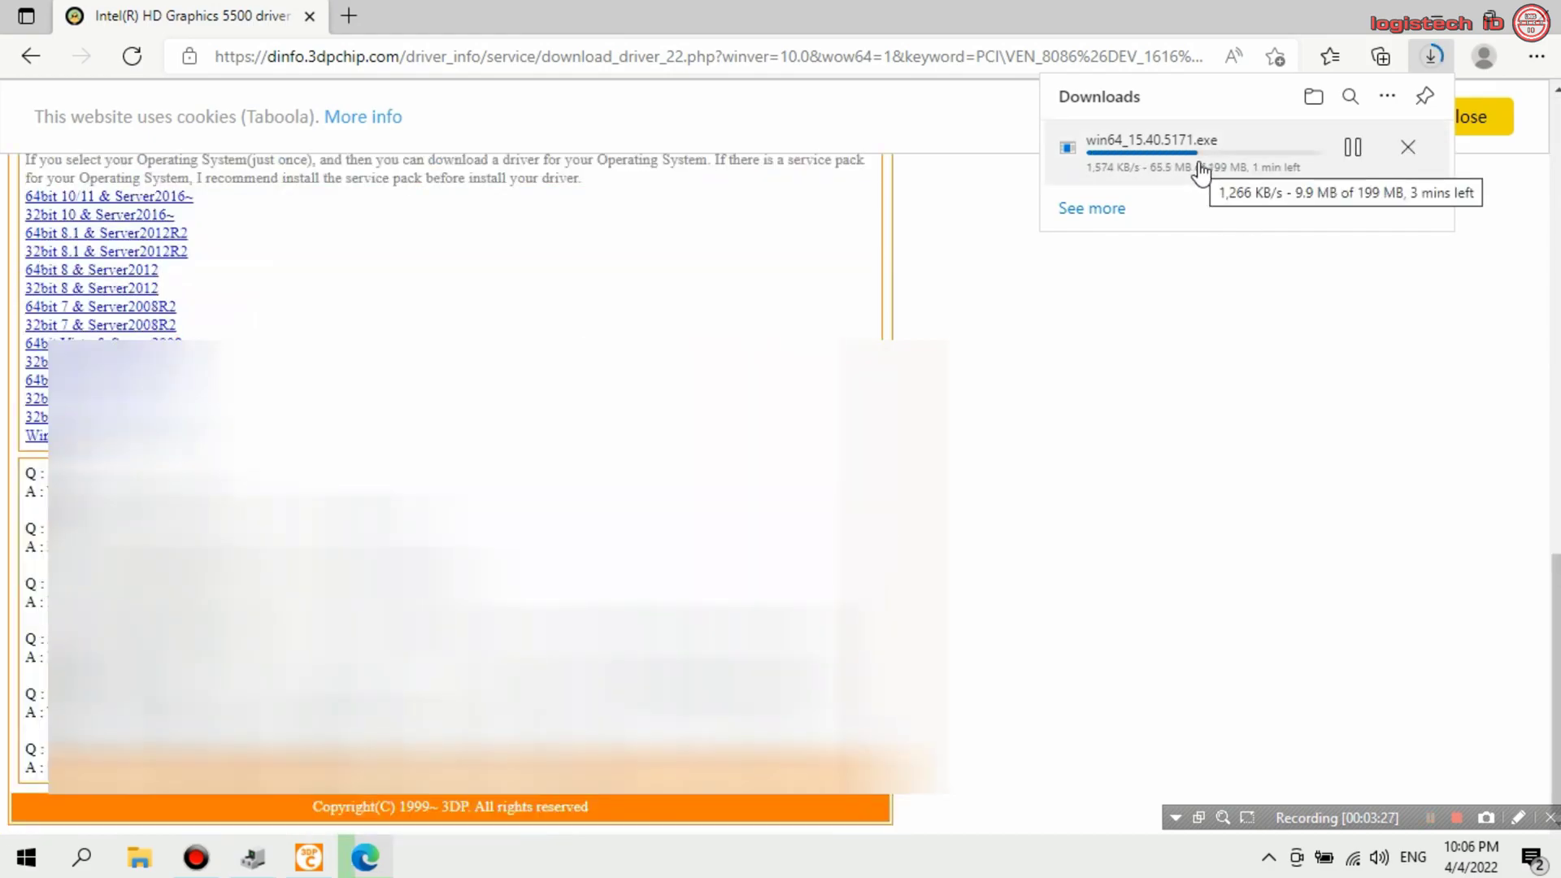
scroll(1084, 355, up, 8)
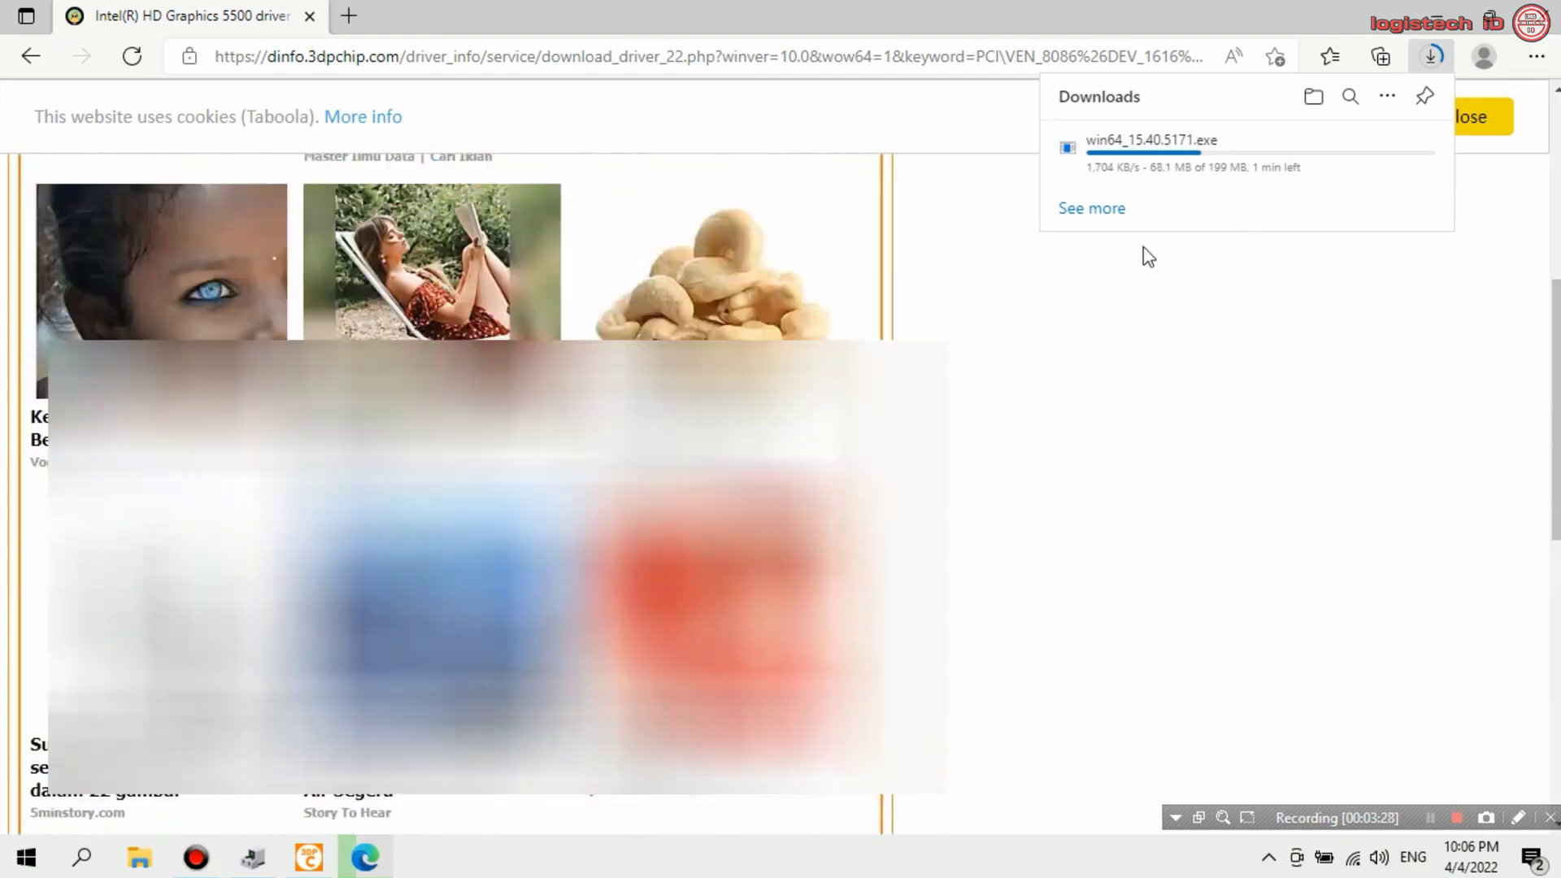
scroll(1106, 348, down, 1)
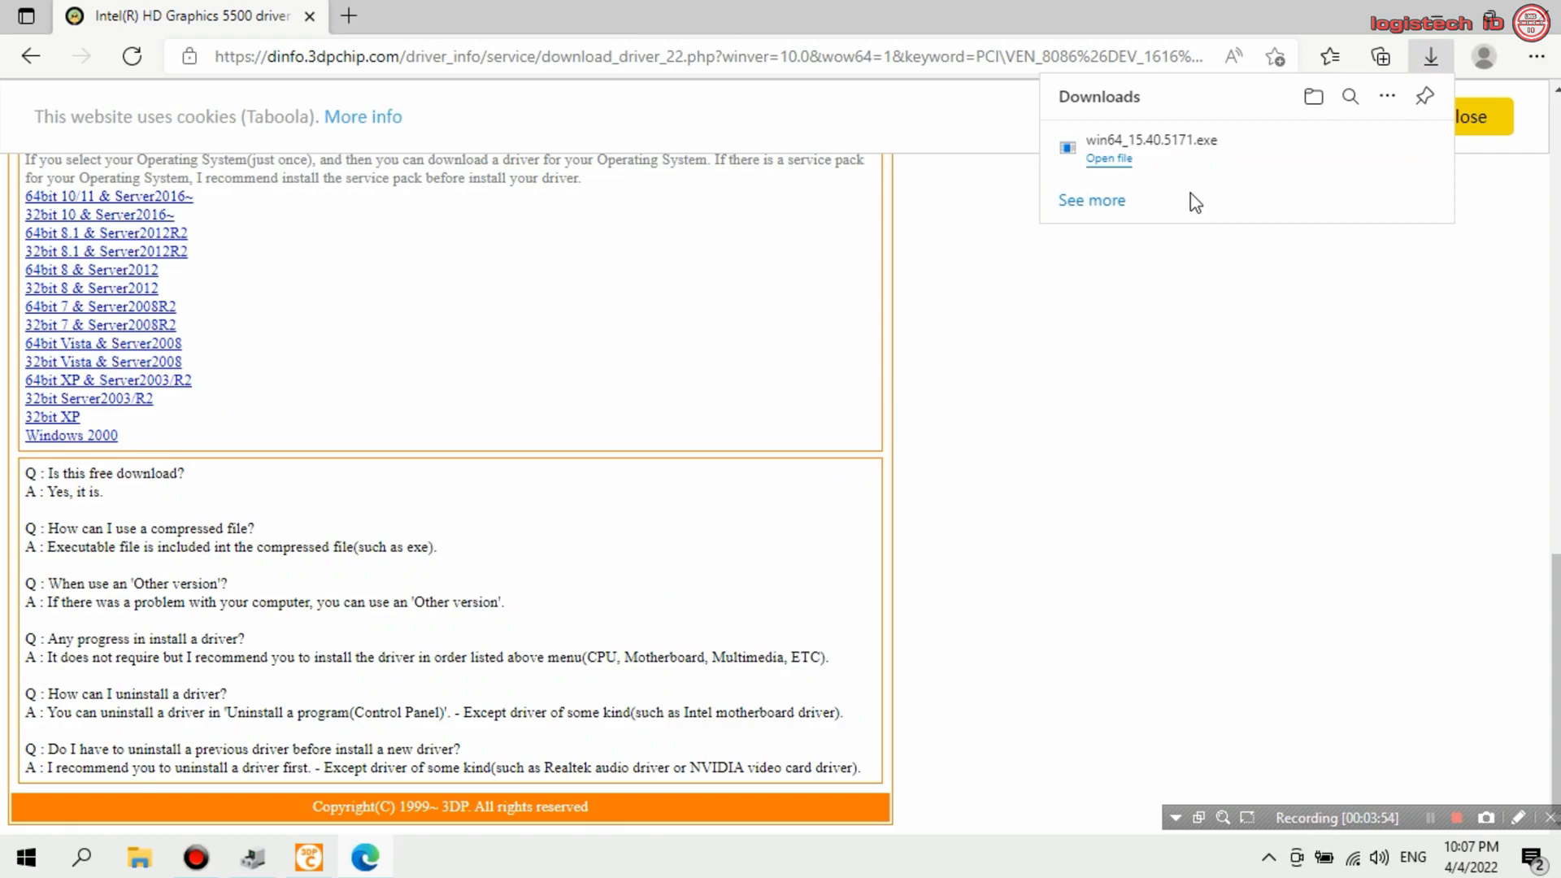
click(1539, 15)
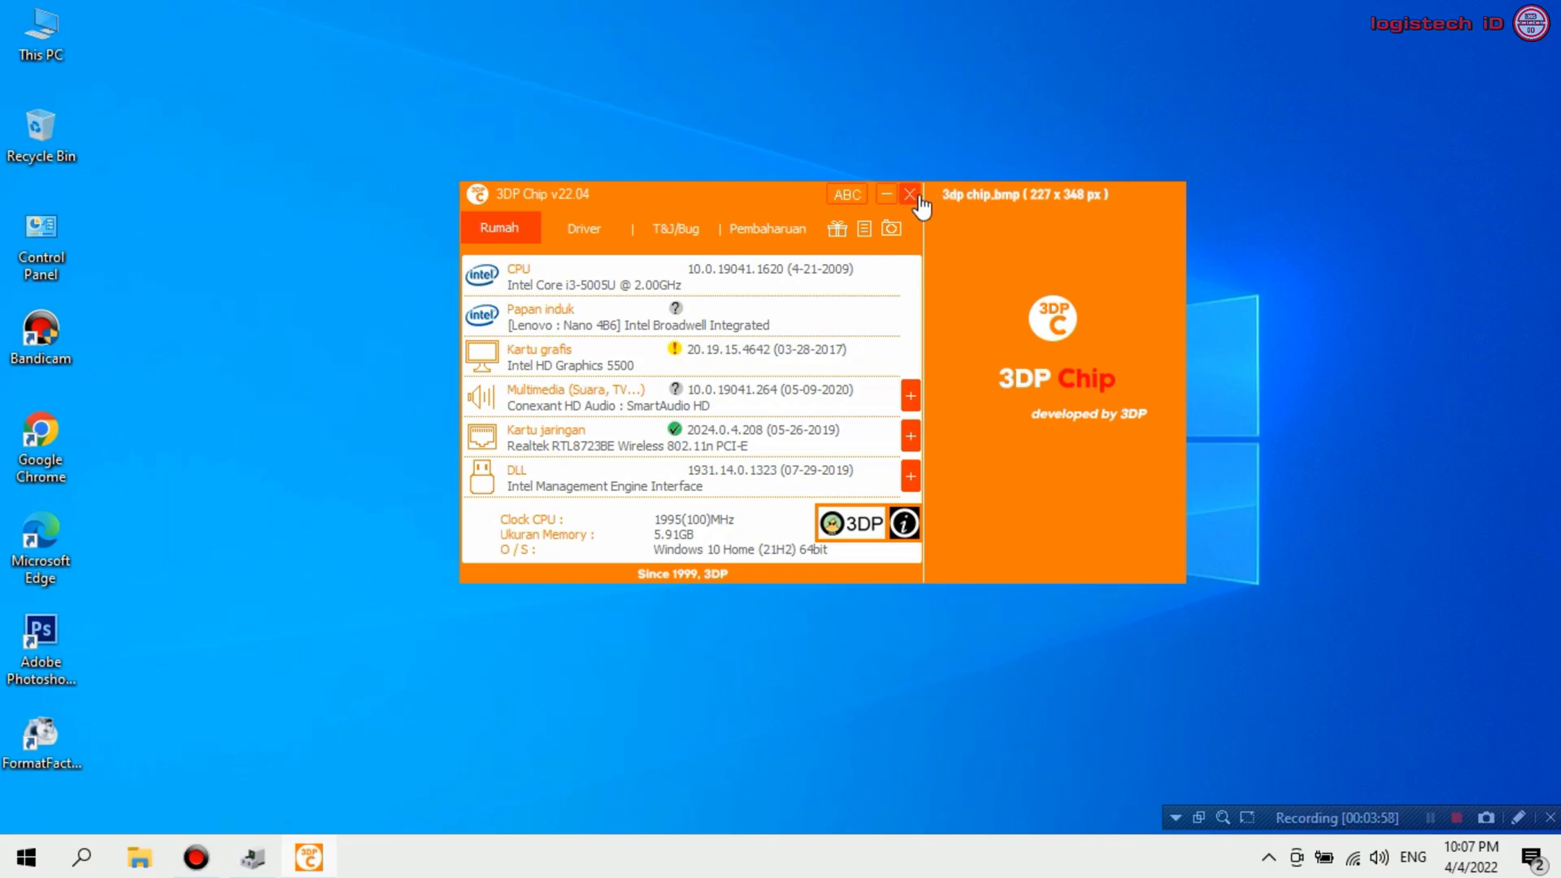
click(912, 194)
click(951, 208)
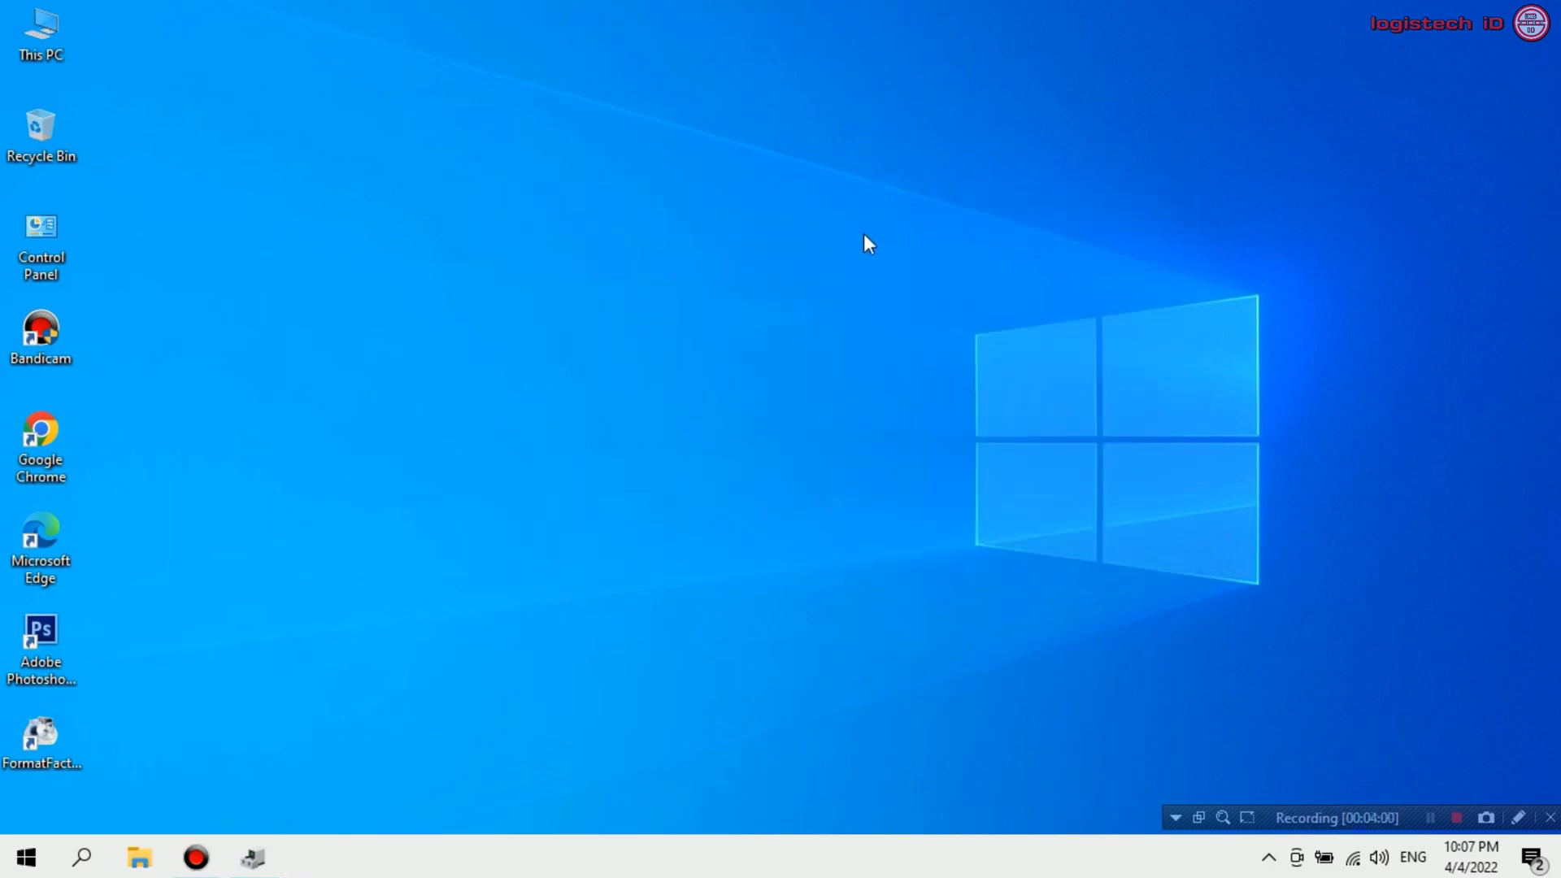
Run the win64_15.40.5171 installer from the Downloads folder and proceed past the Intel Graphics Driver welcome page.
click(139, 857)
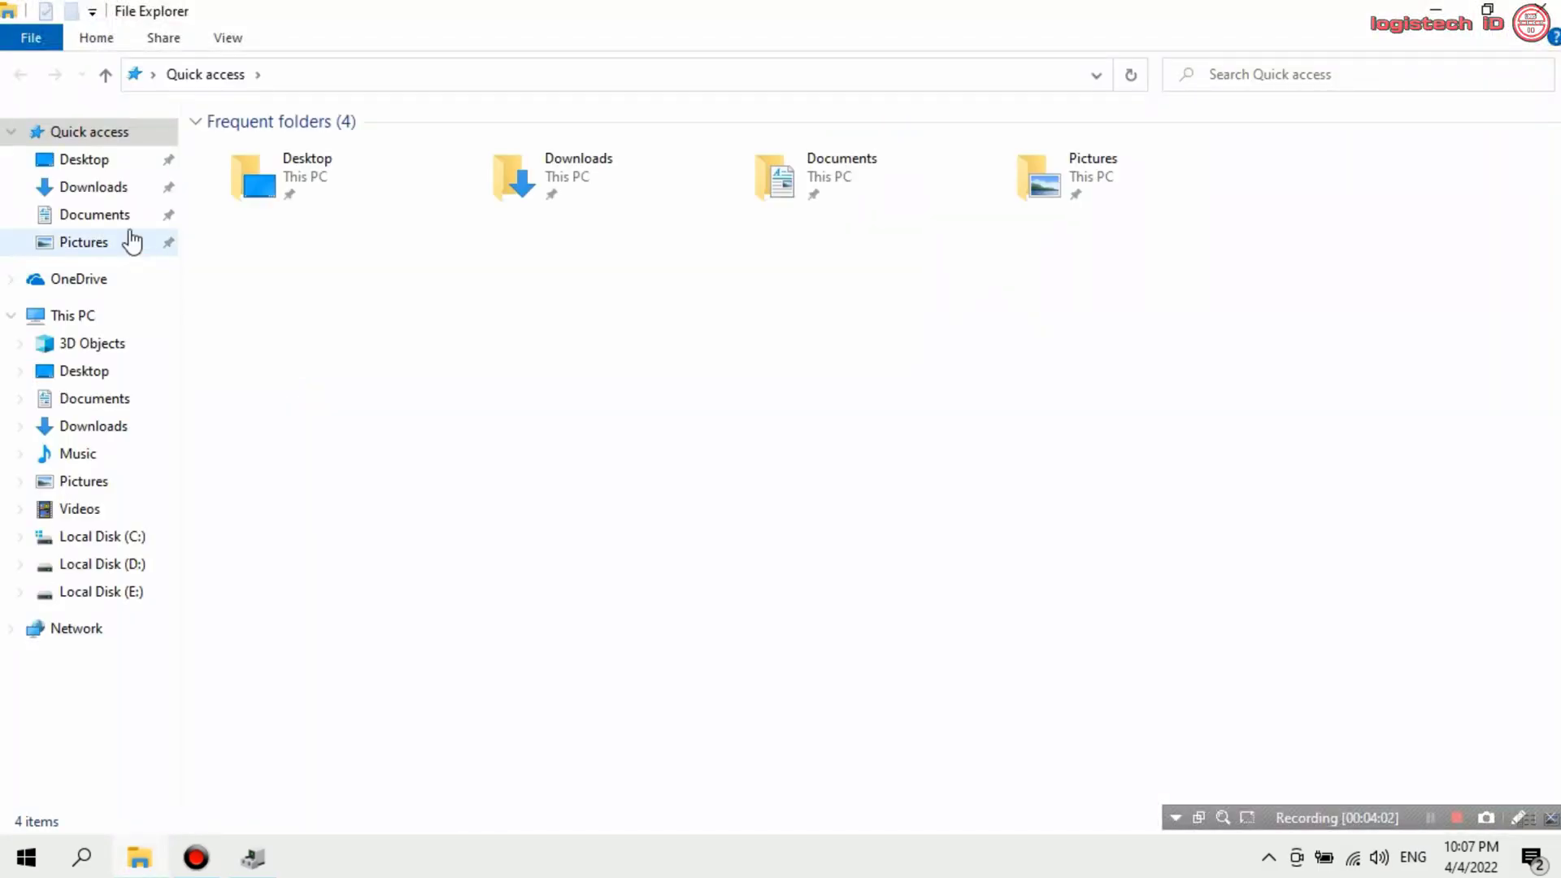
click(101, 216)
click(113, 186)
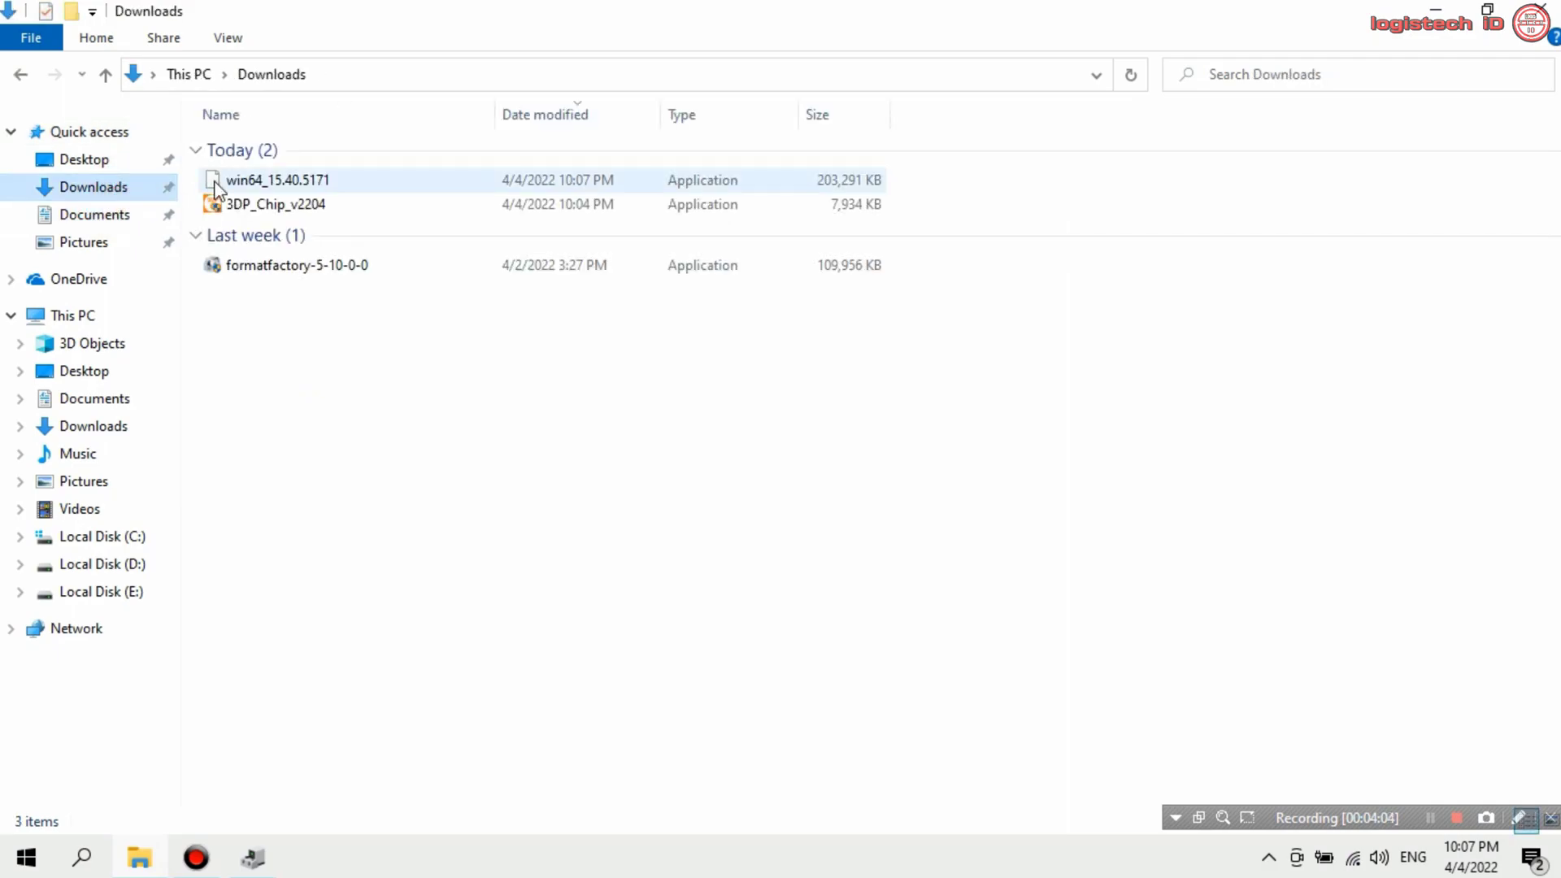
click(277, 183)
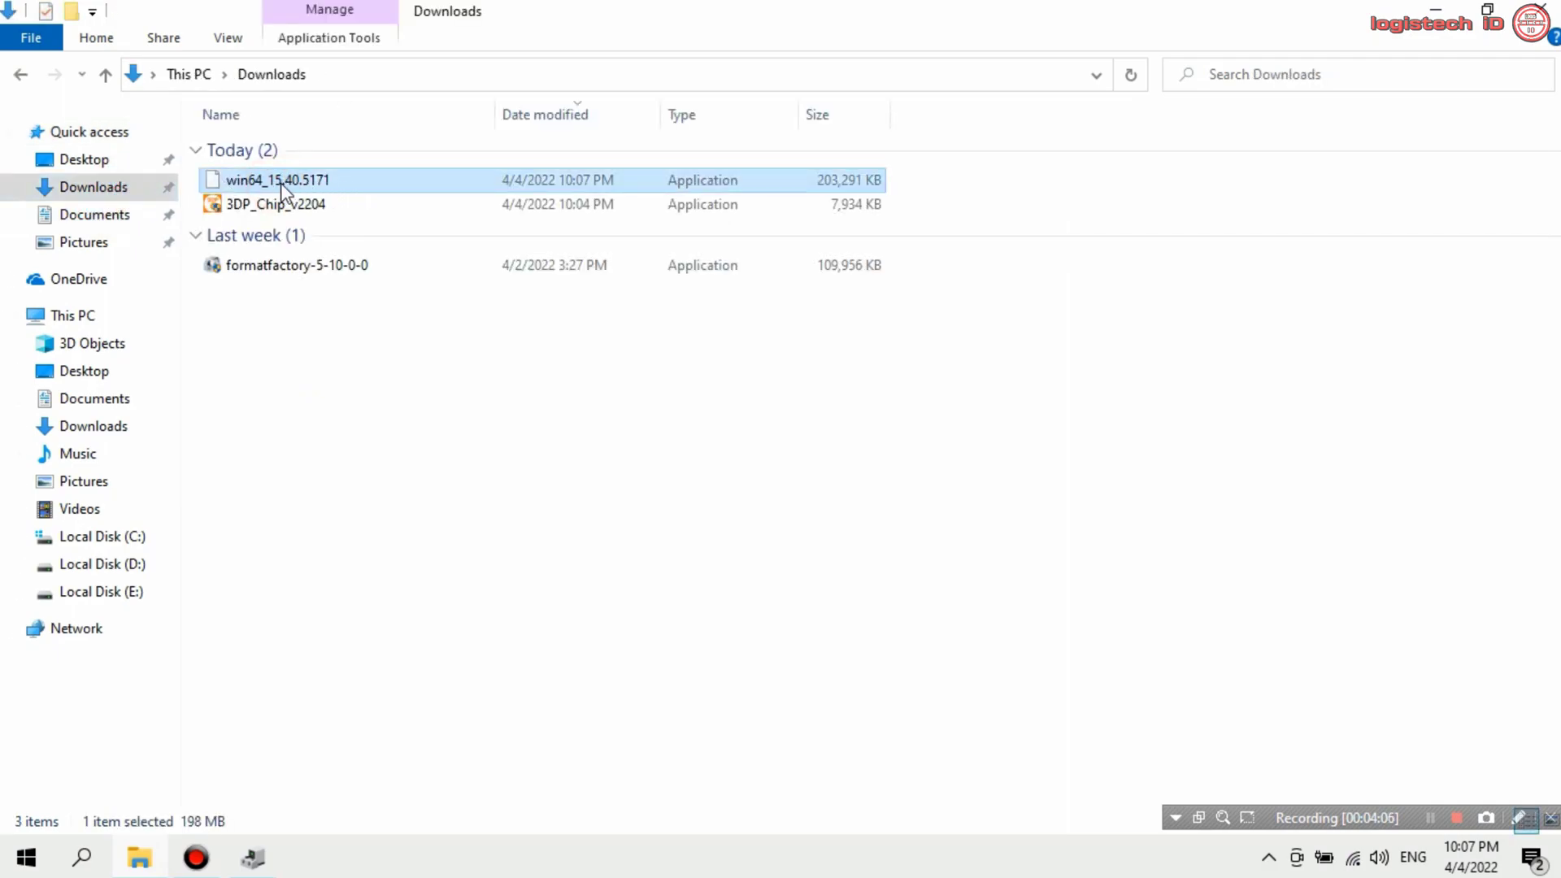
double_click(574, 190)
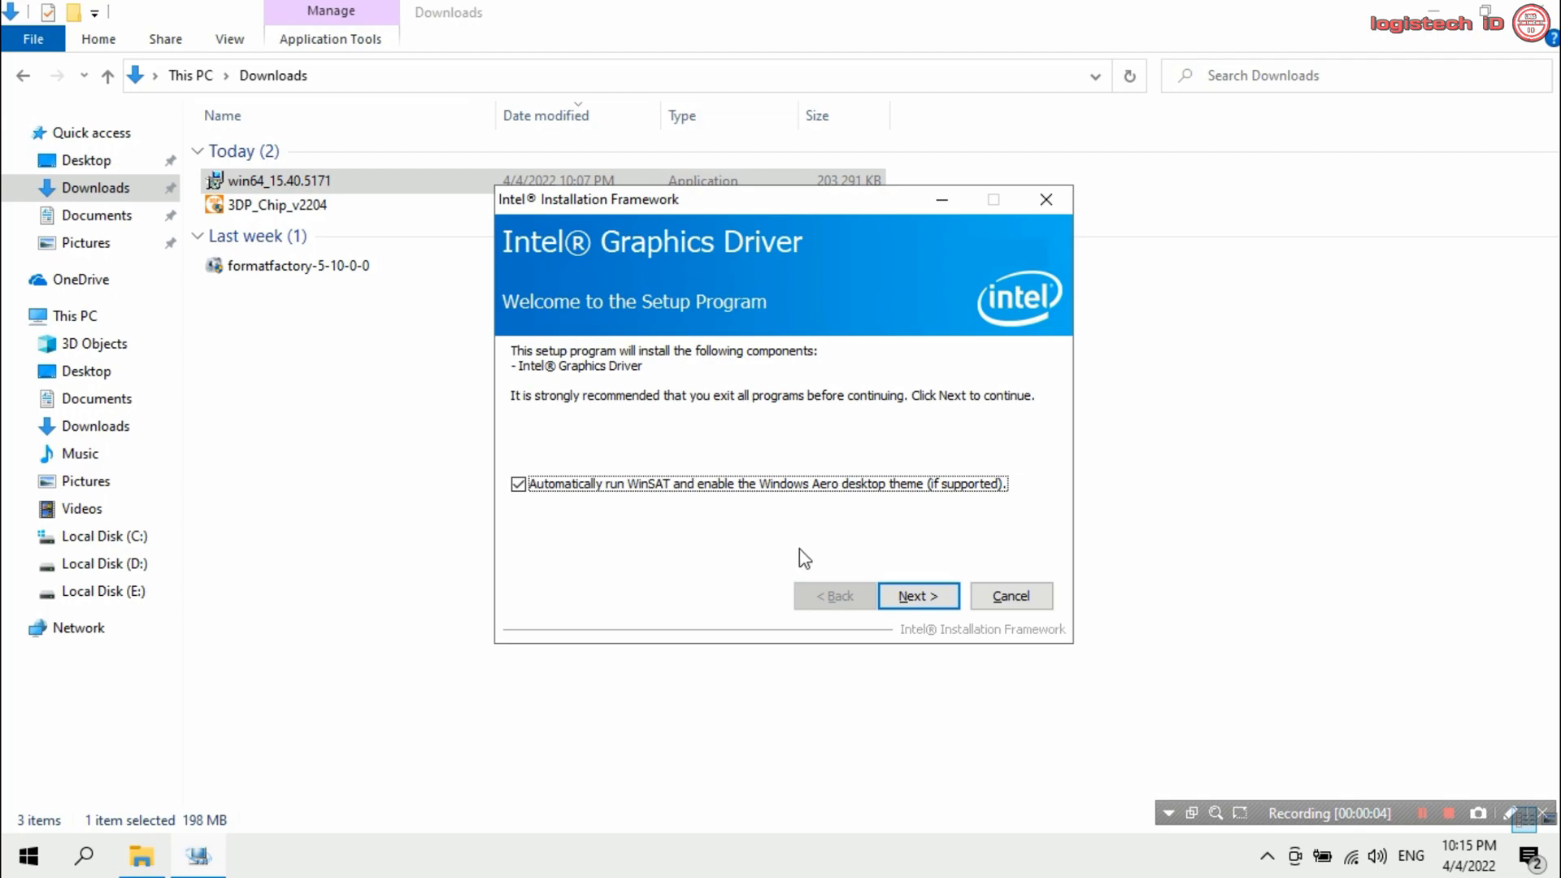
click(914, 596)
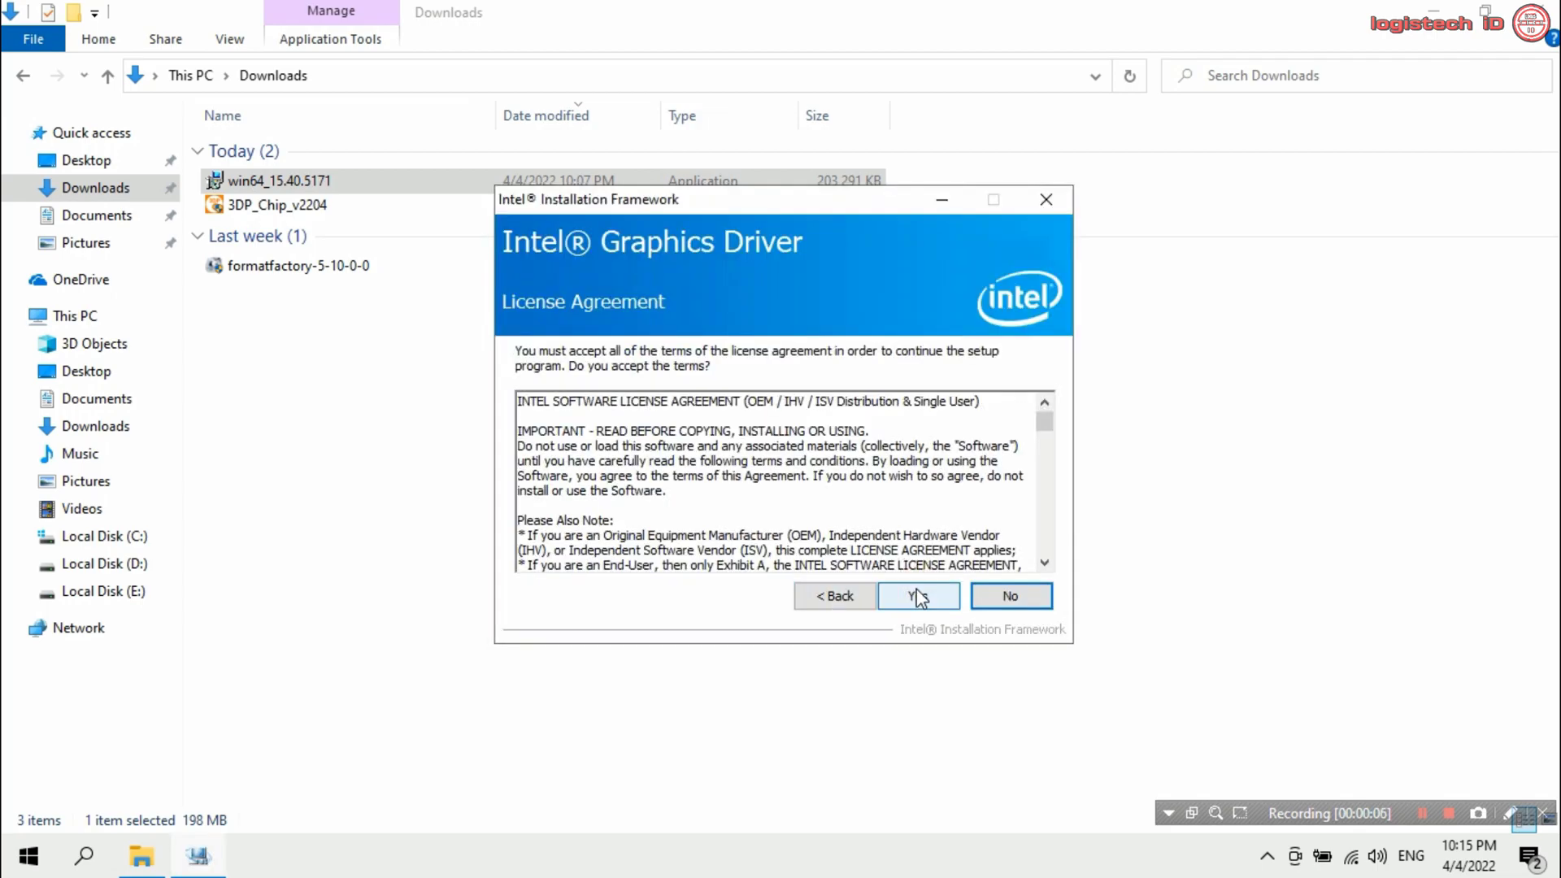
Accept the licence agreement, install the Intel Graphics Driver, and finish setup with the option to restart the computer later.
click(923, 600)
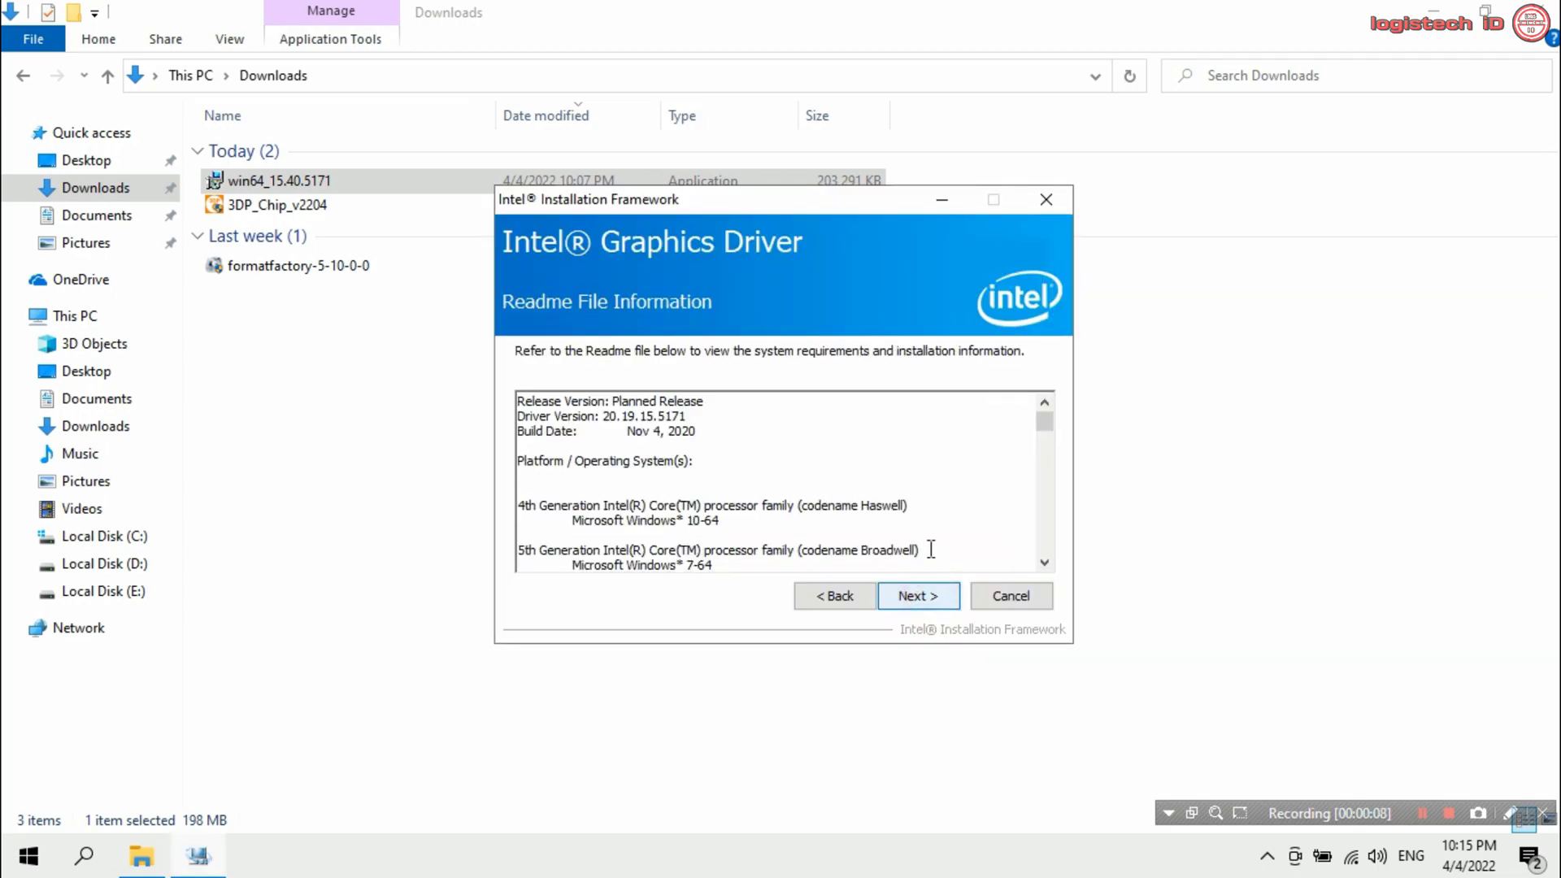
click(935, 599)
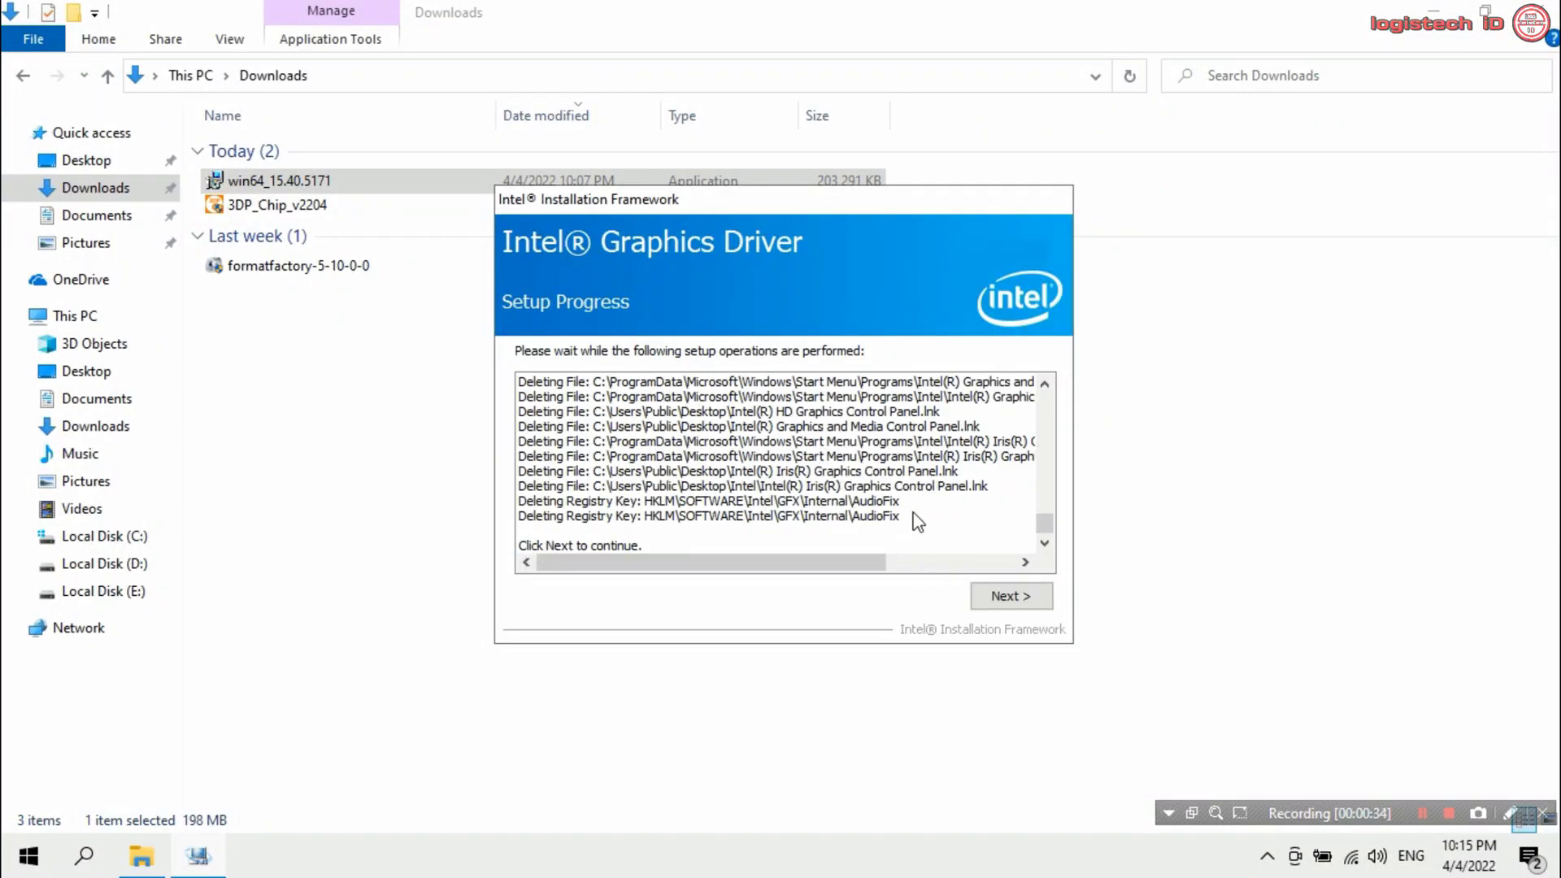
click(1028, 599)
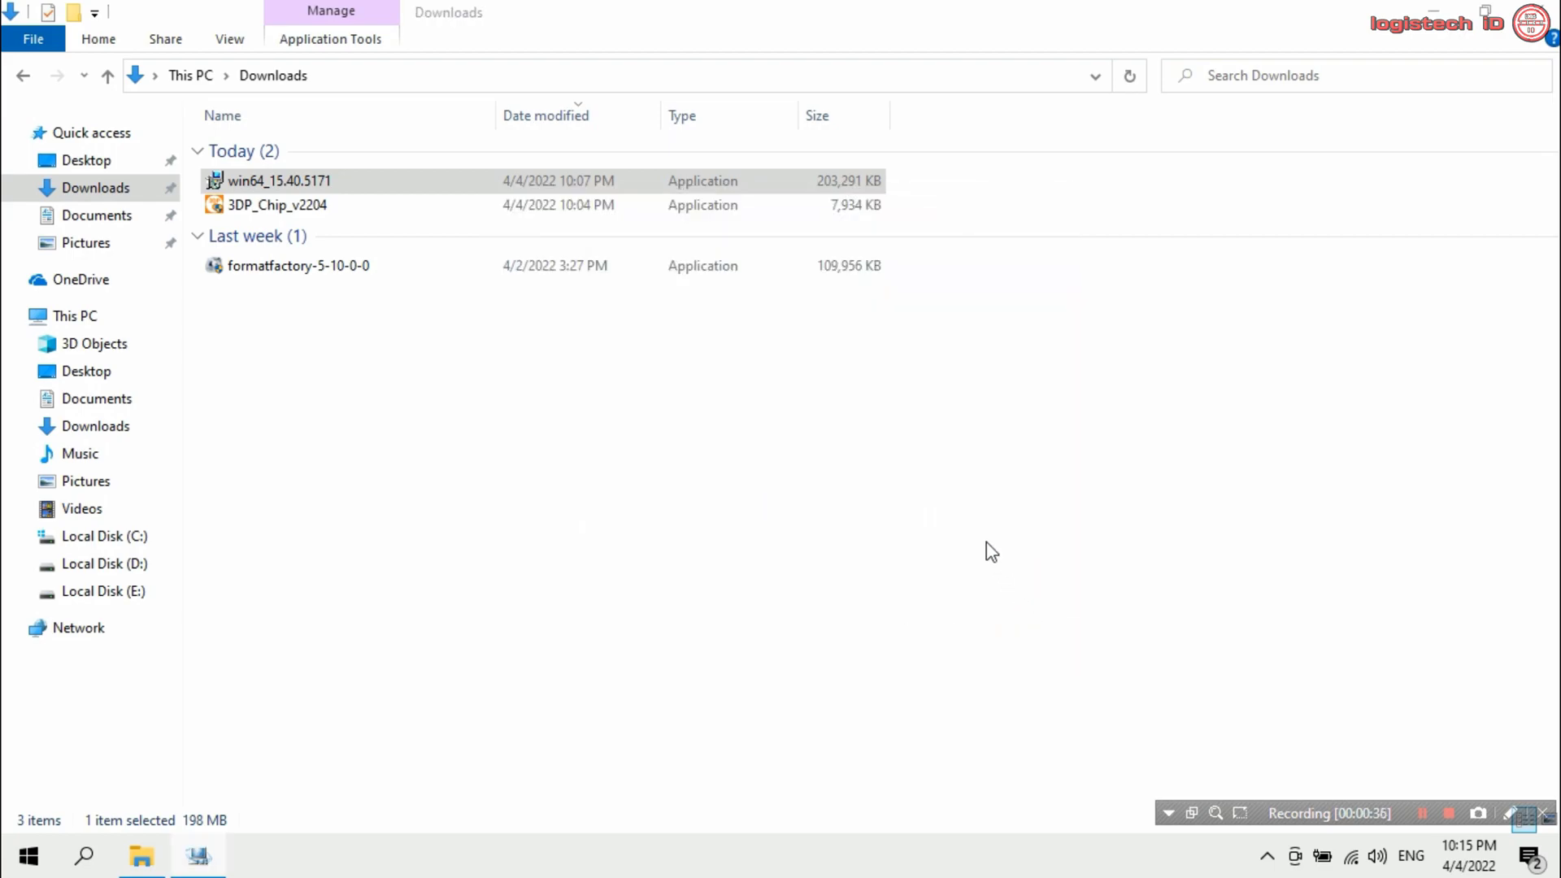
click(197, 856)
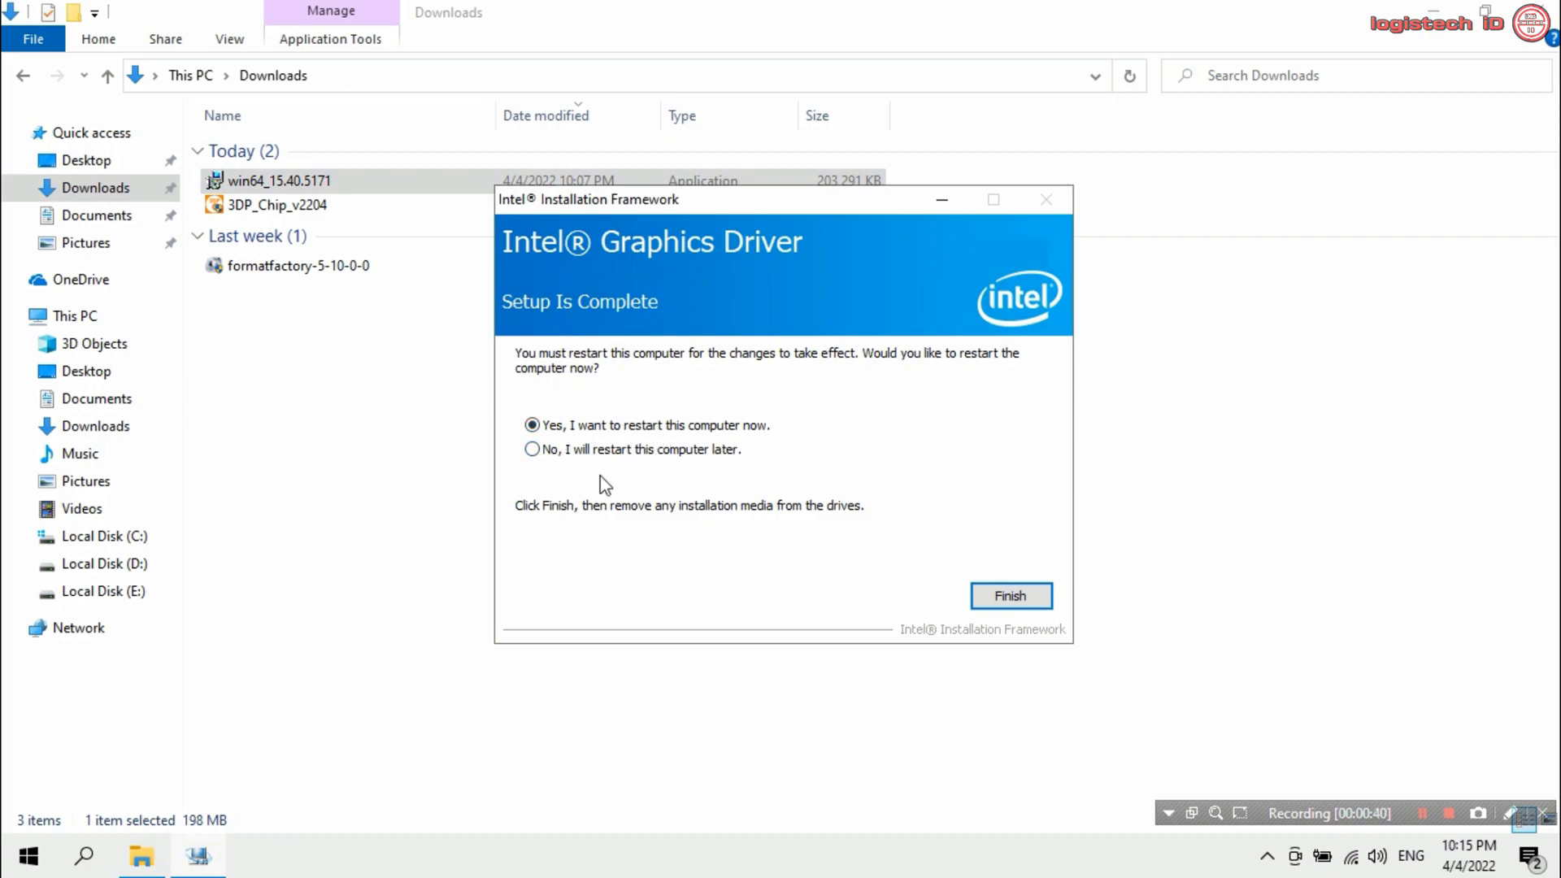
click(715, 452)
click(1002, 592)
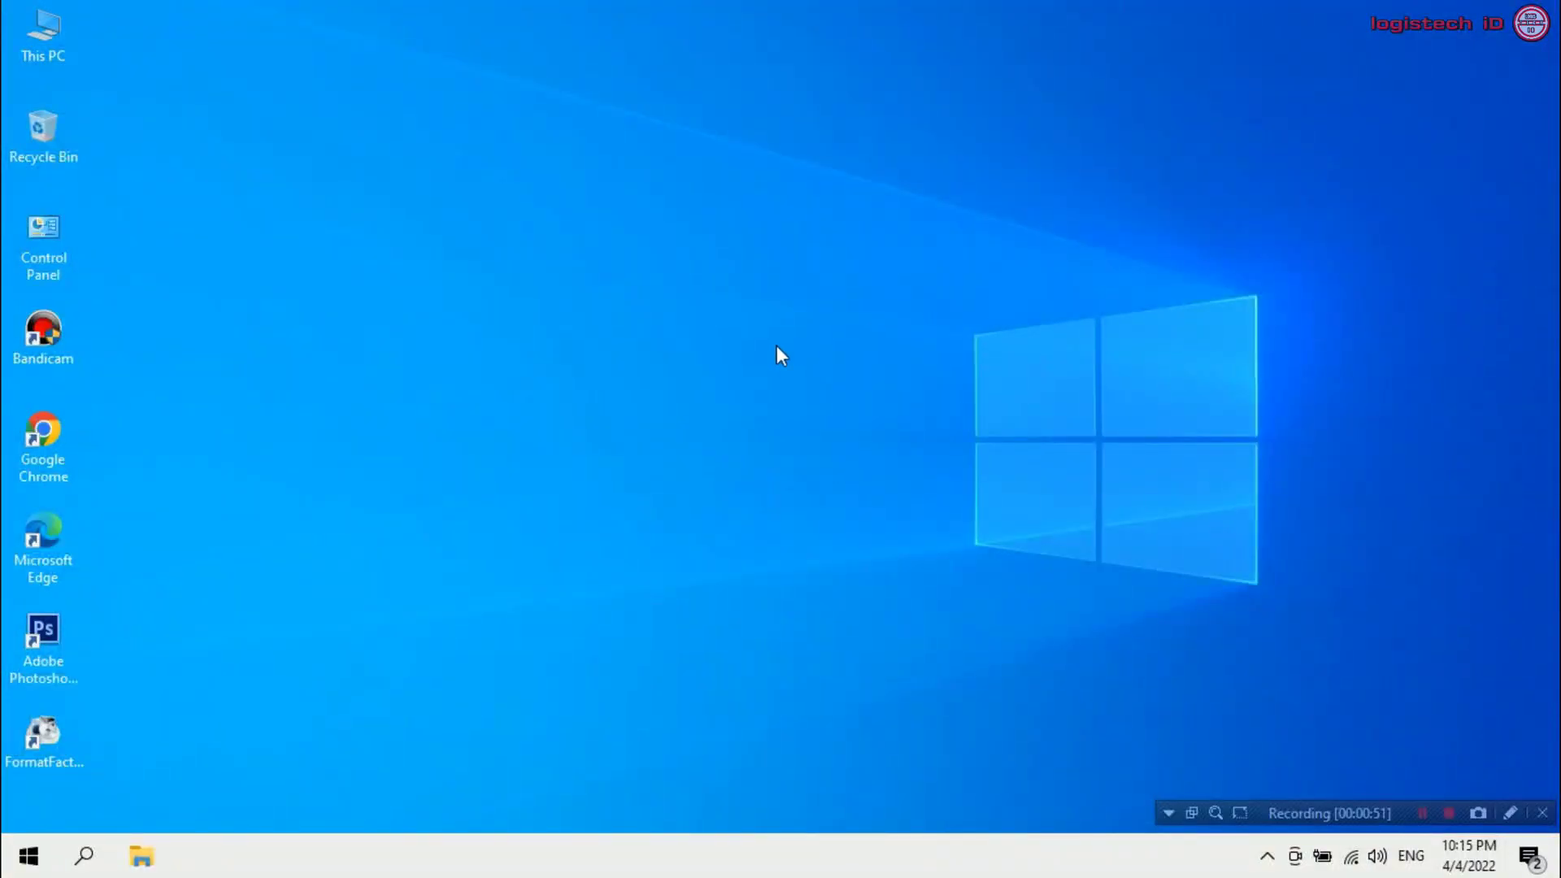
Refresh the desktop and open Windows Mobility Center by searching for "windows mobility center".
right_click(776, 348)
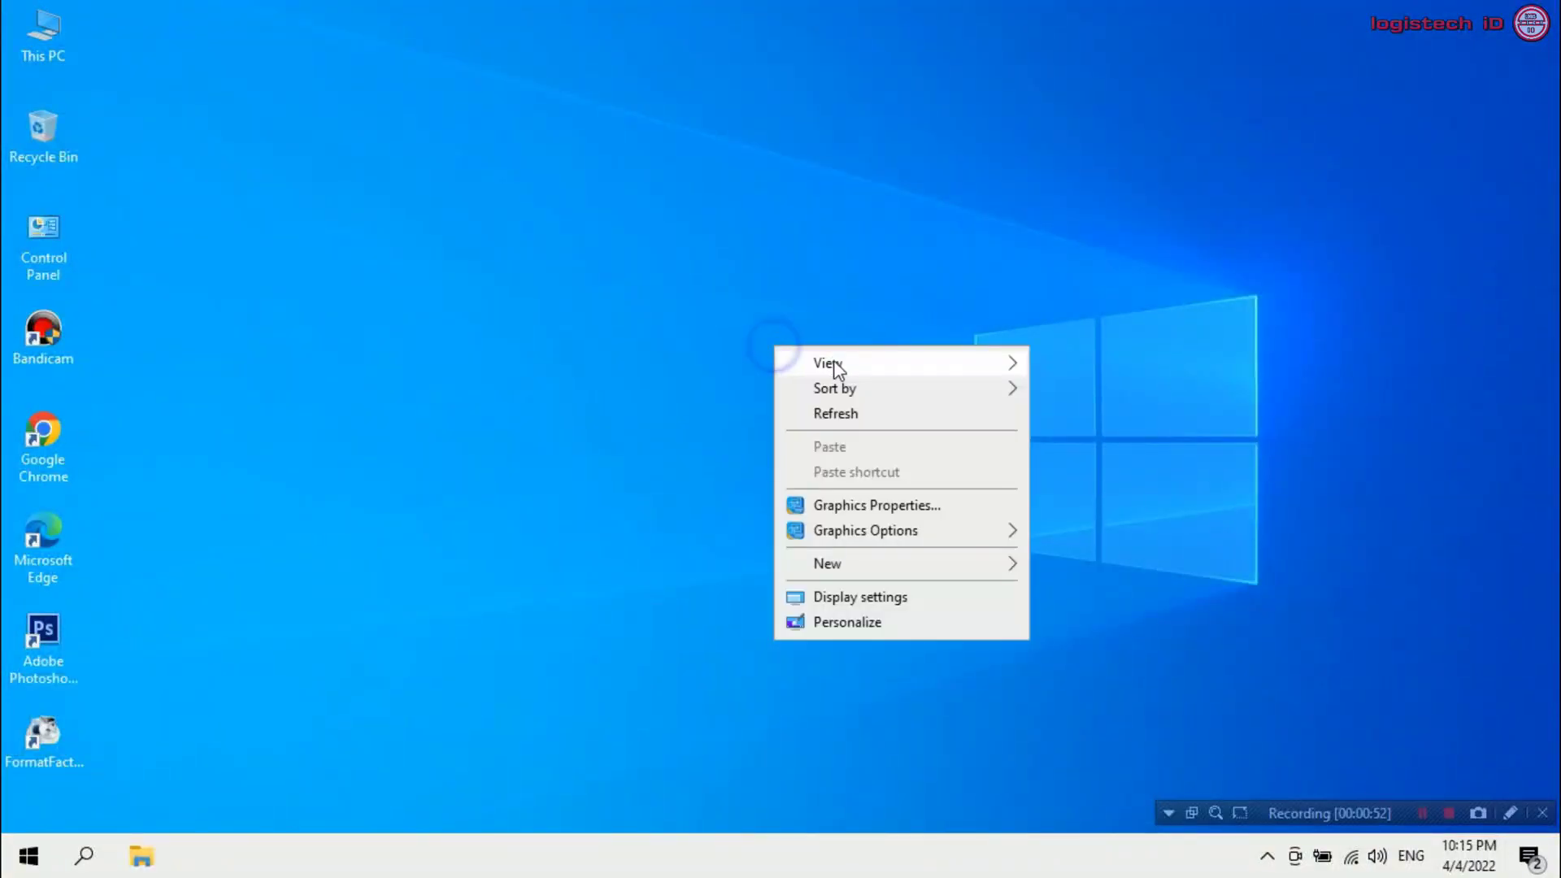
click(849, 414)
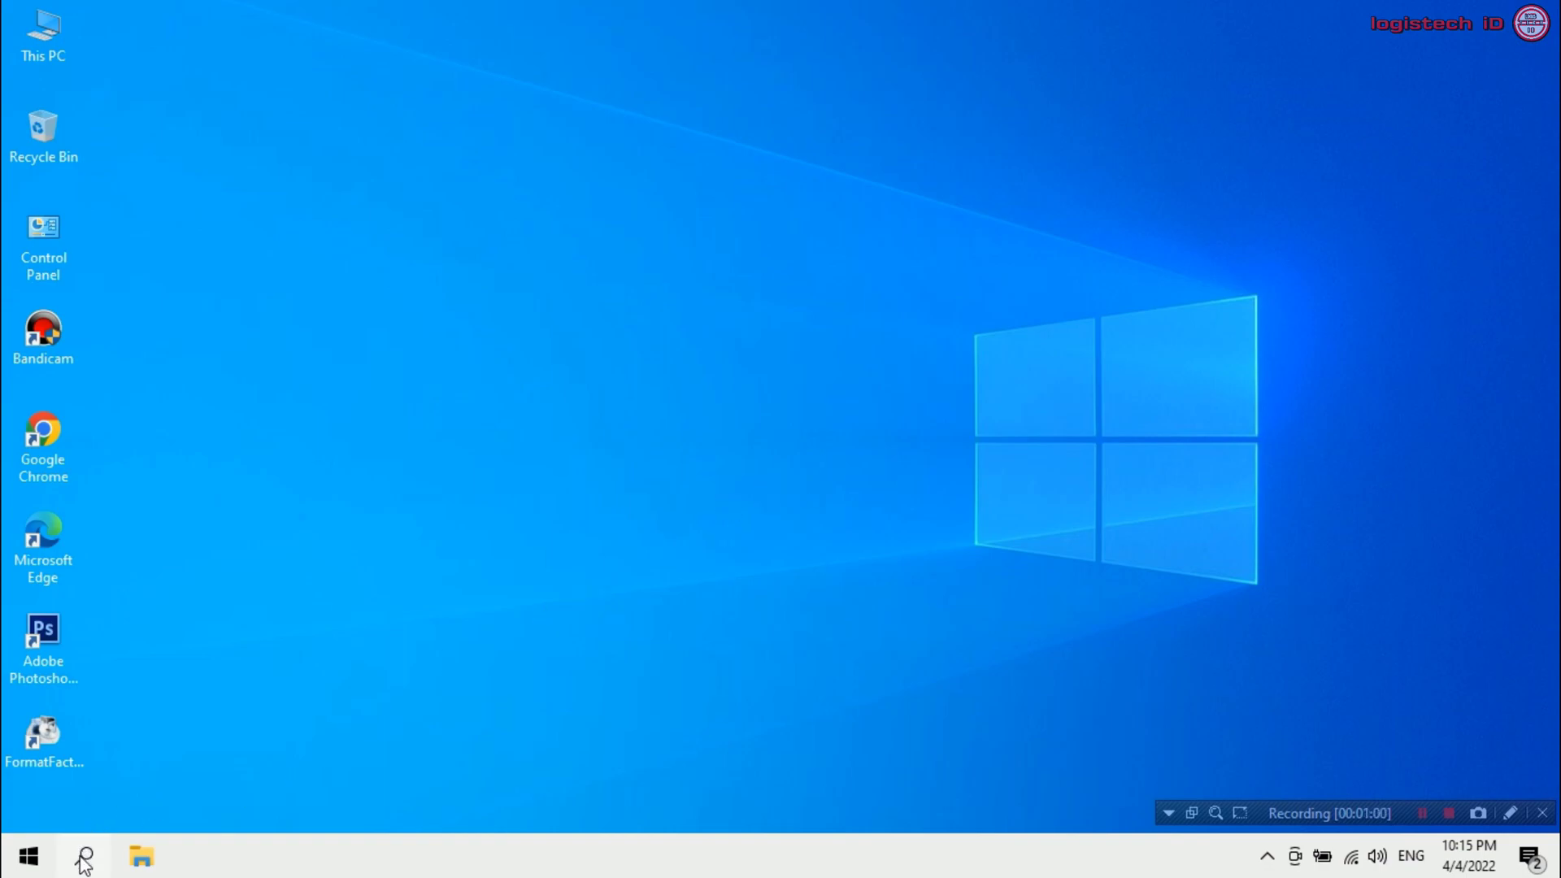
click(104, 849)
text(m)
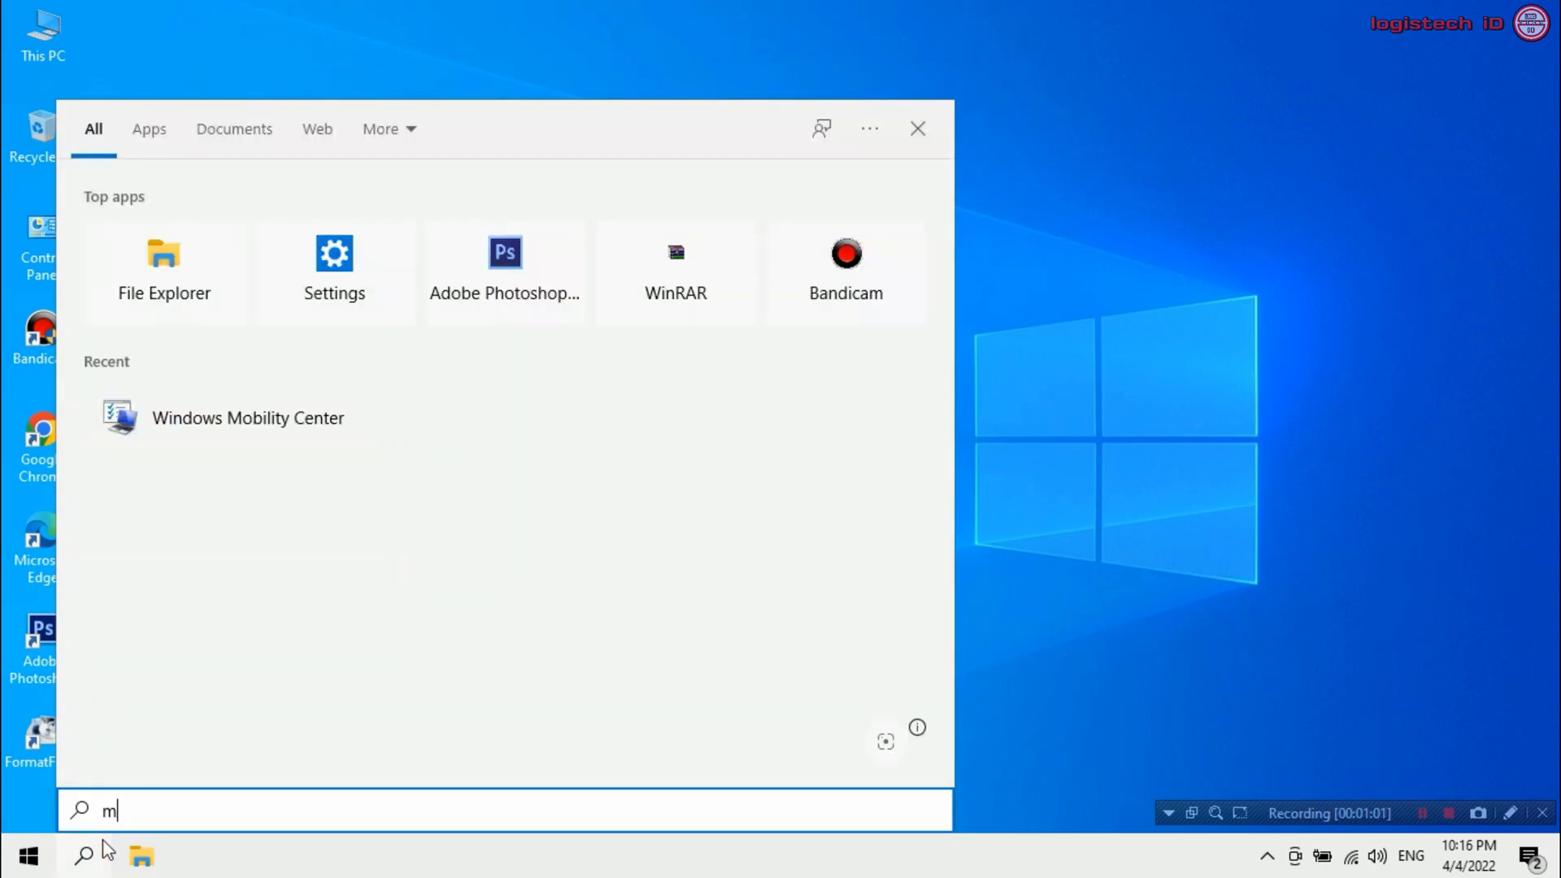
key(BackSpace)
text(windows)
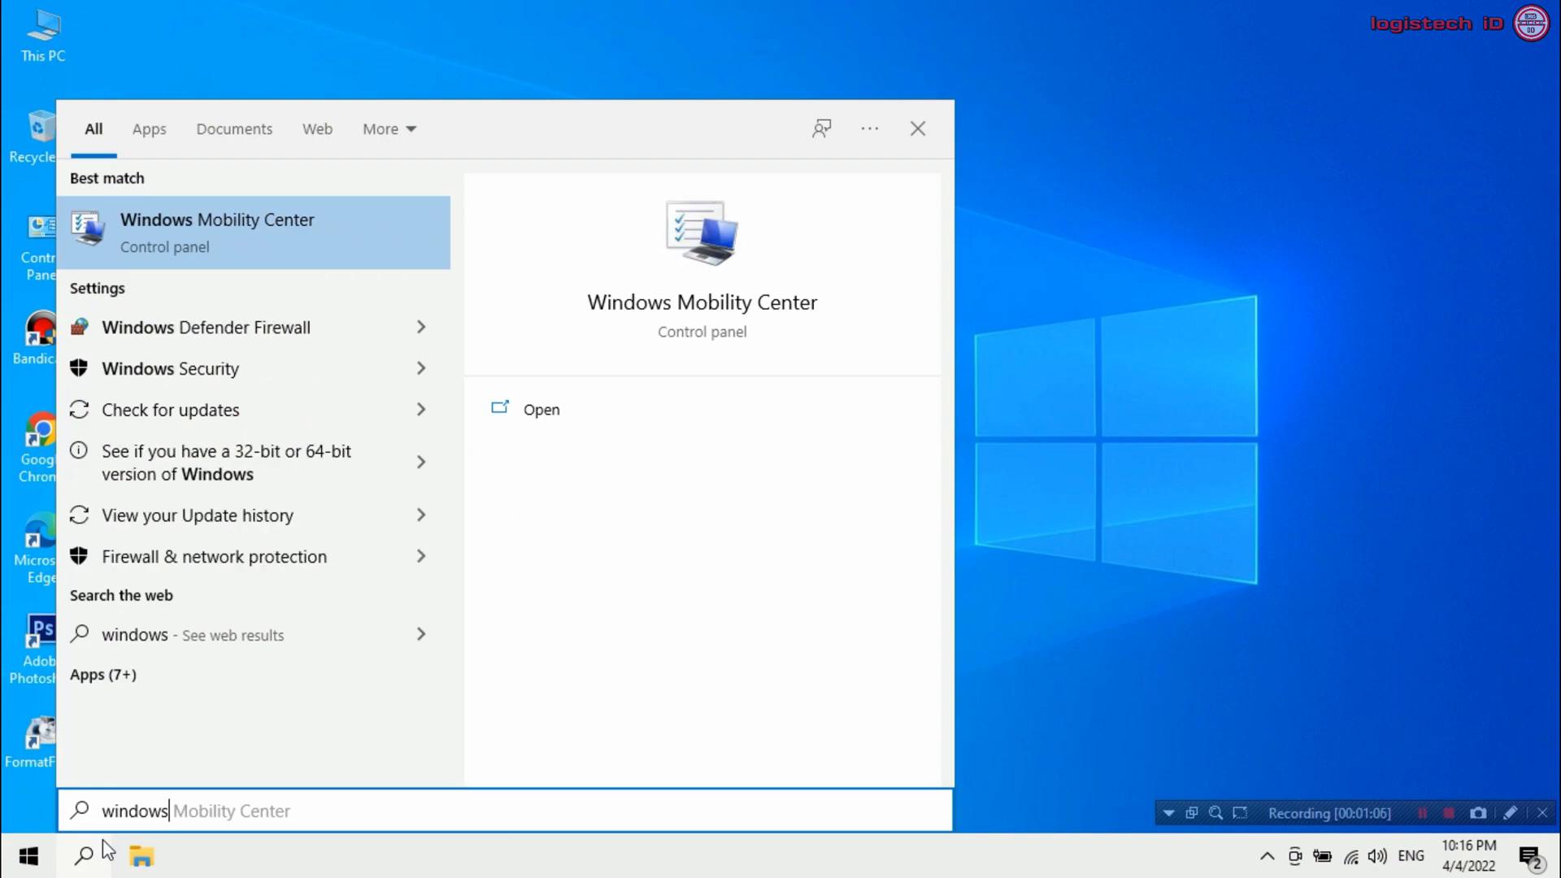
text( mobili)
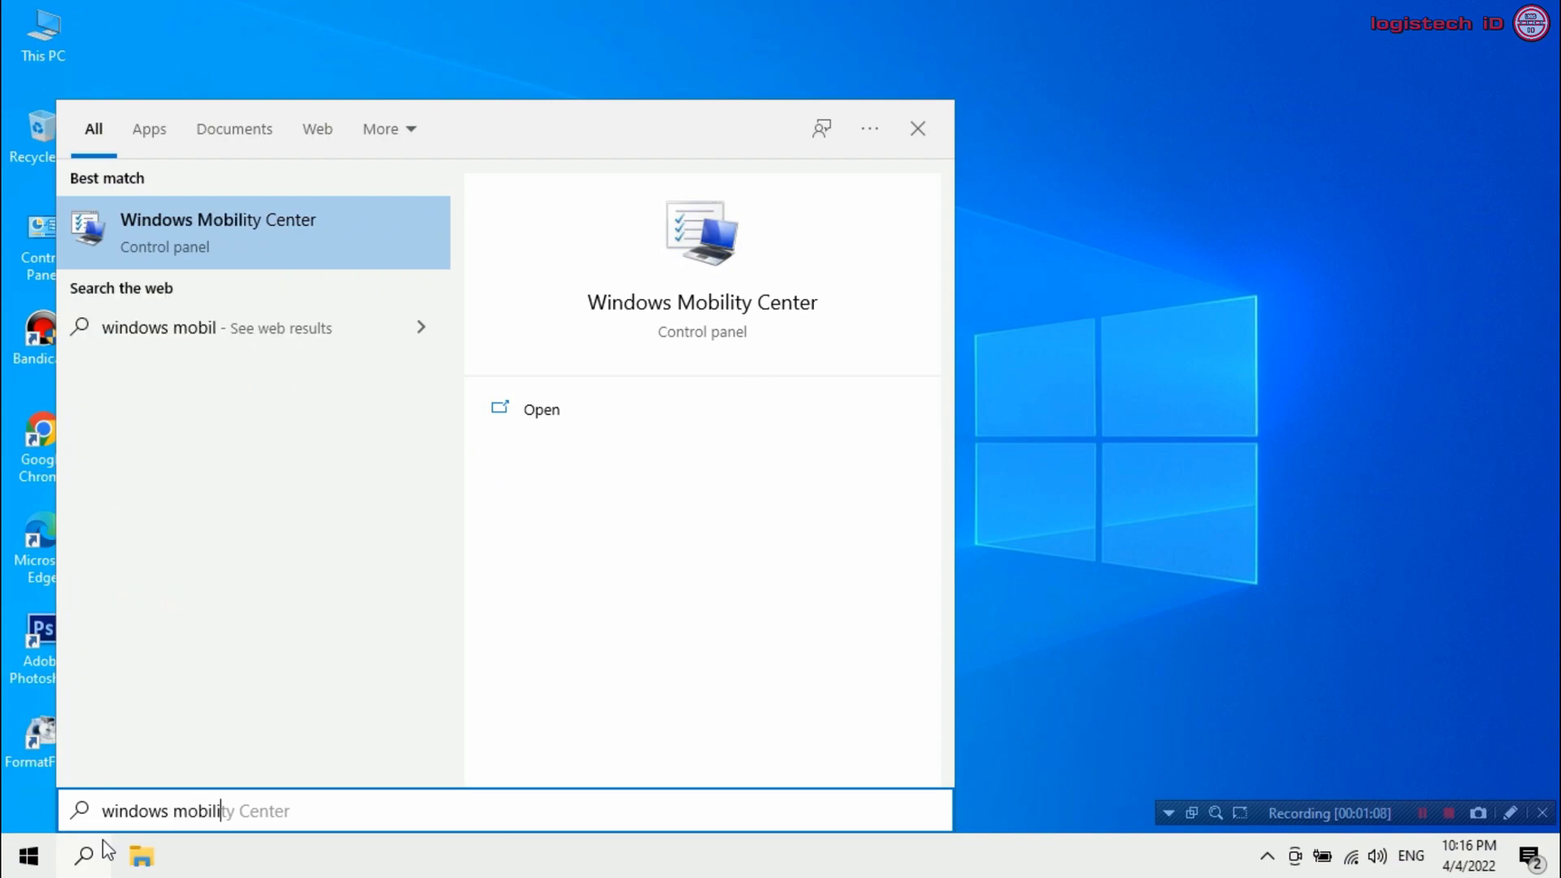
text(ty c)
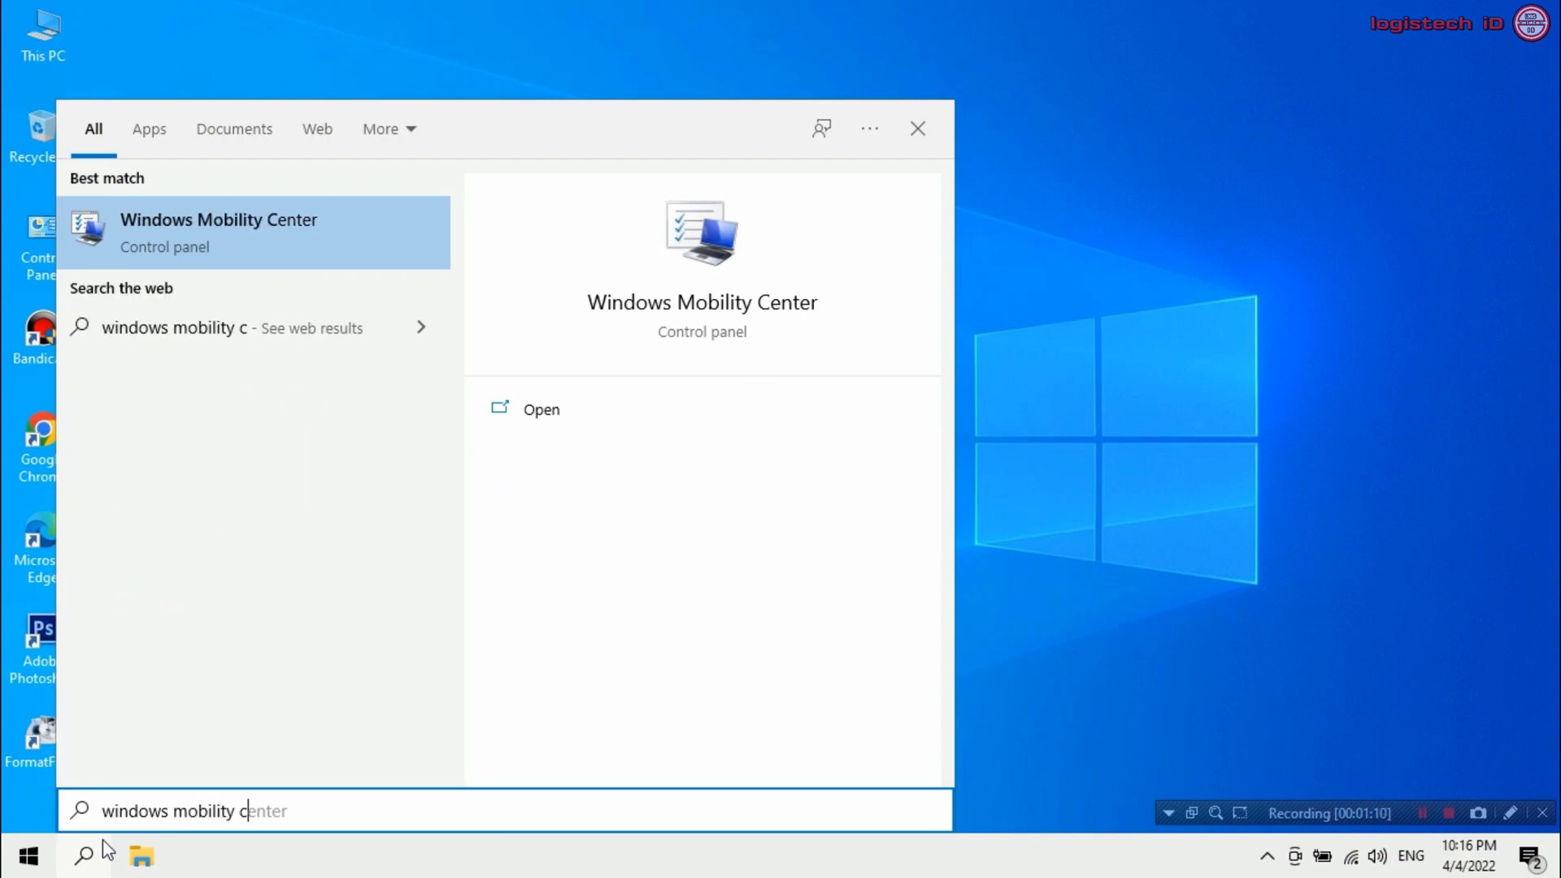
text(enter)
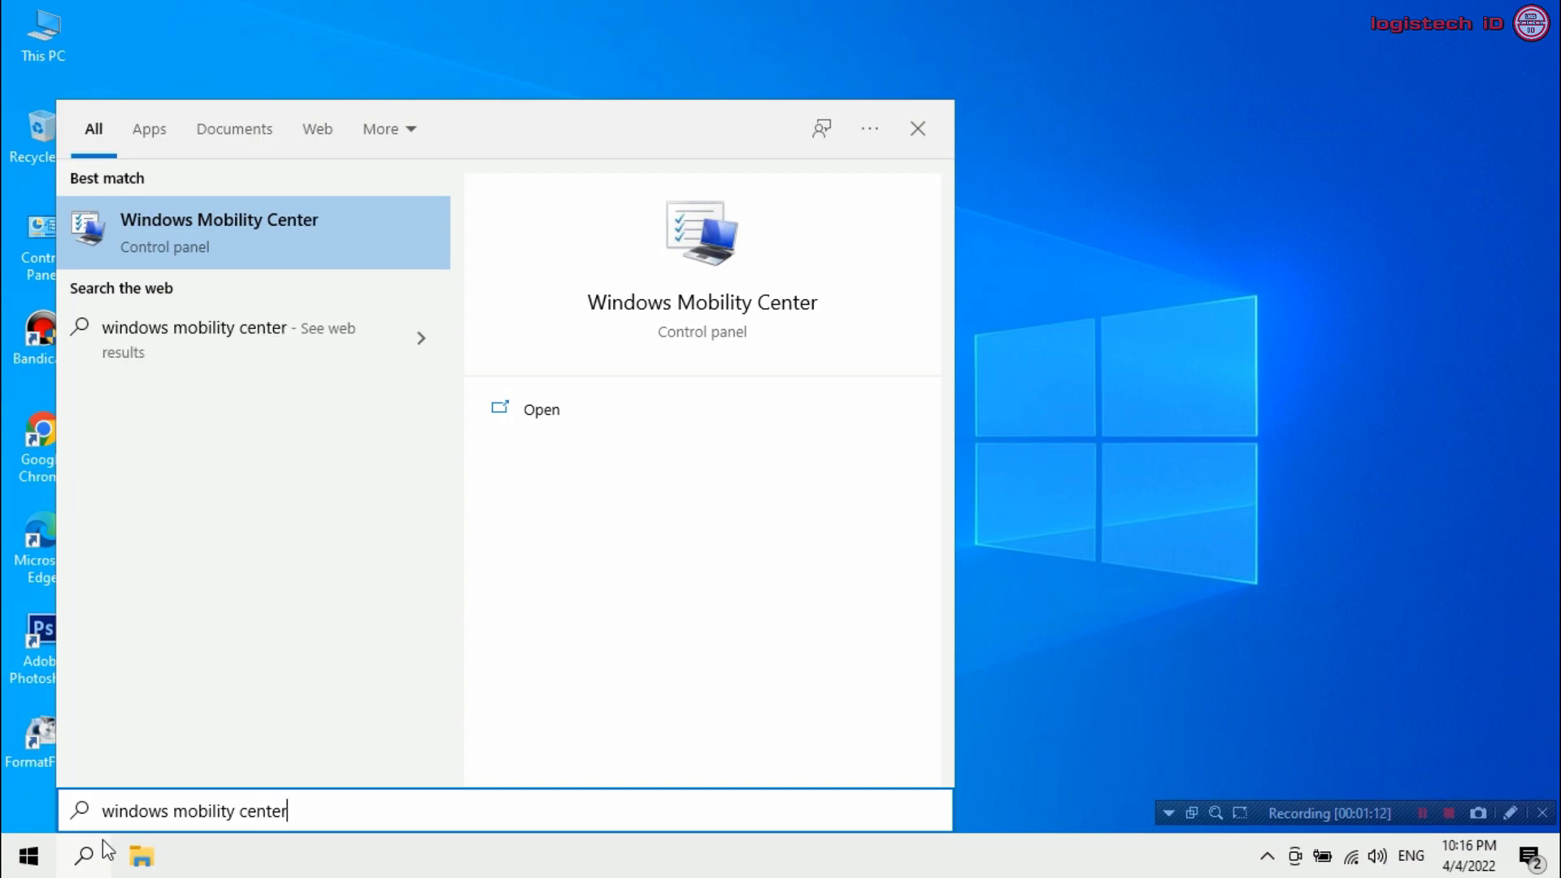
click(237, 242)
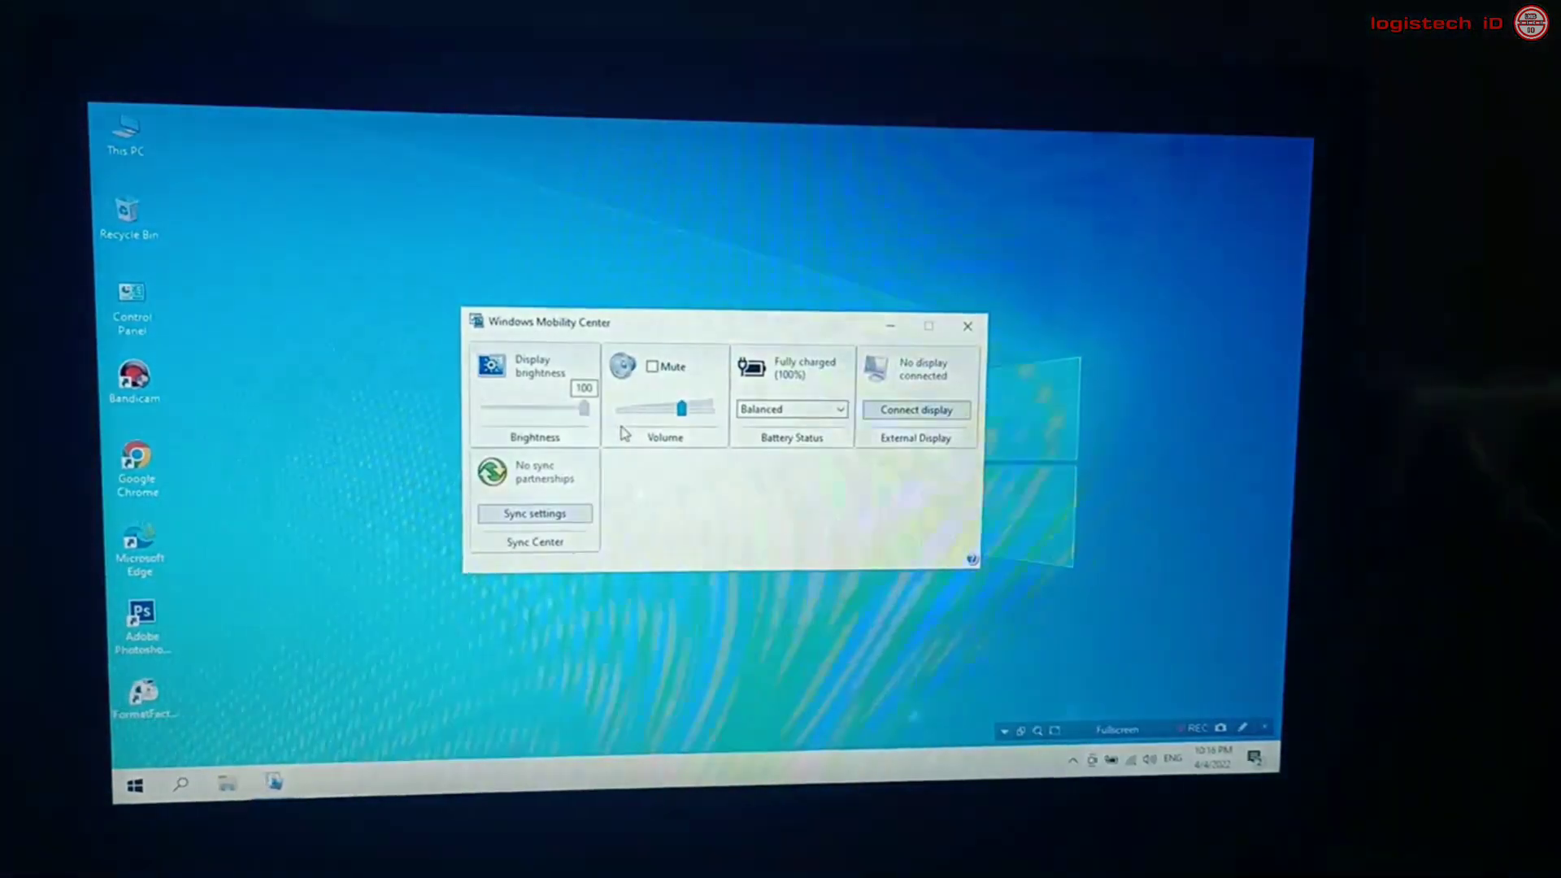
Lower the display brightness to its minimum in Windows Mobility Center.
drag(605, 418, 484, 420)
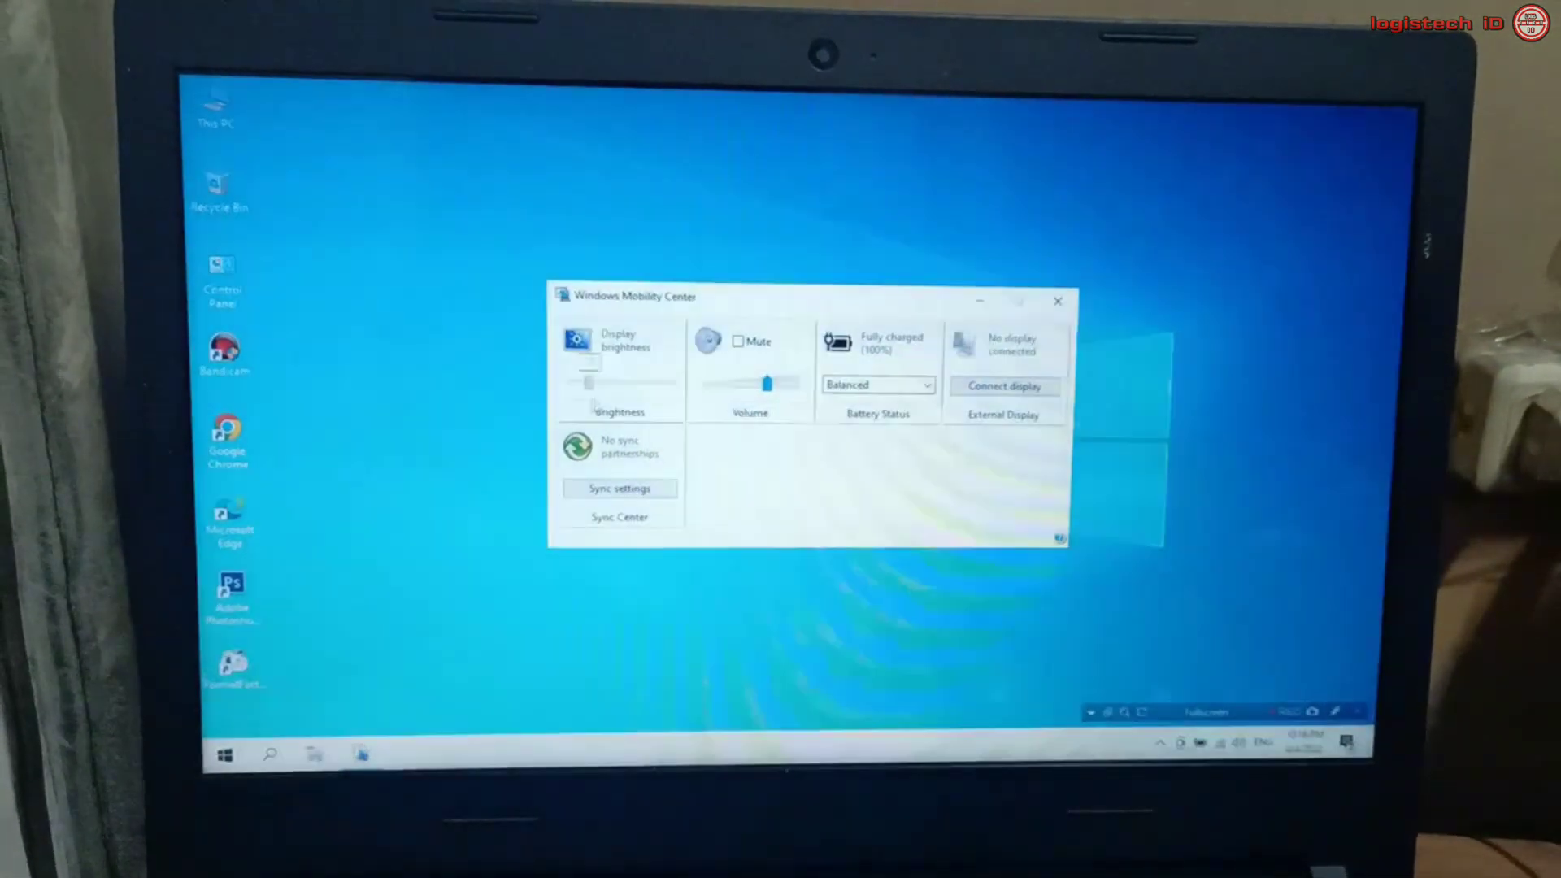
mouse_move(590, 383)
mouse_down()
mouse_move(668, 384)
mouse_move(582, 382)
mouse_up()
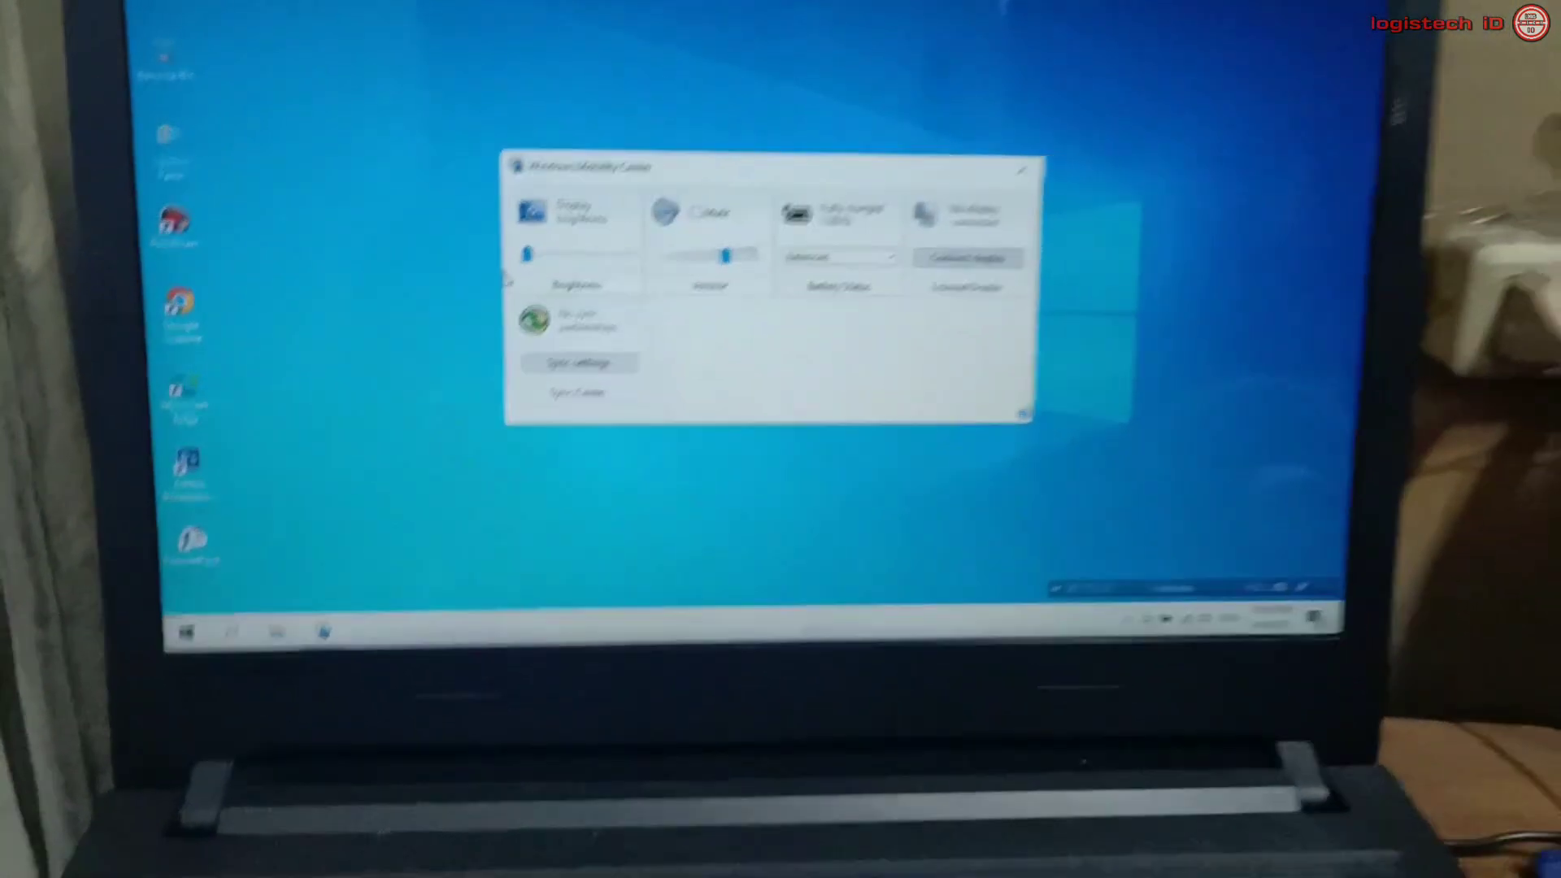